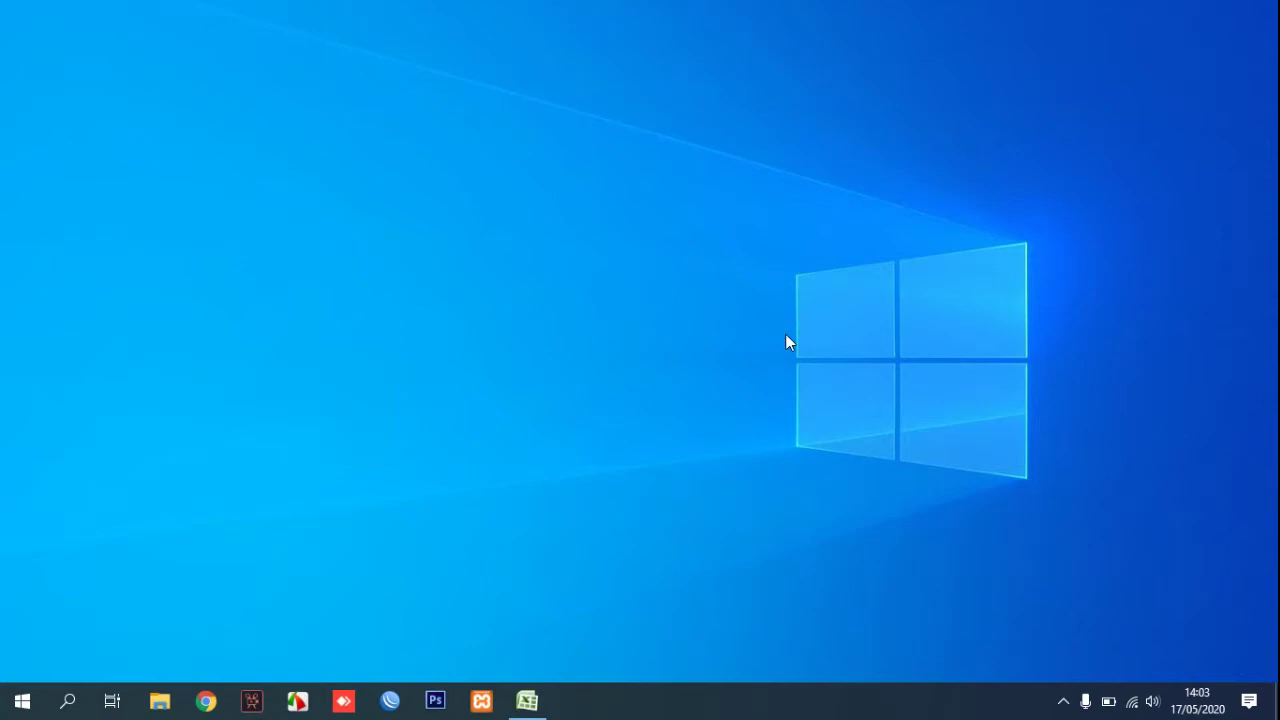
Apply All Borders to every cell in D4:D17
click(527, 700)
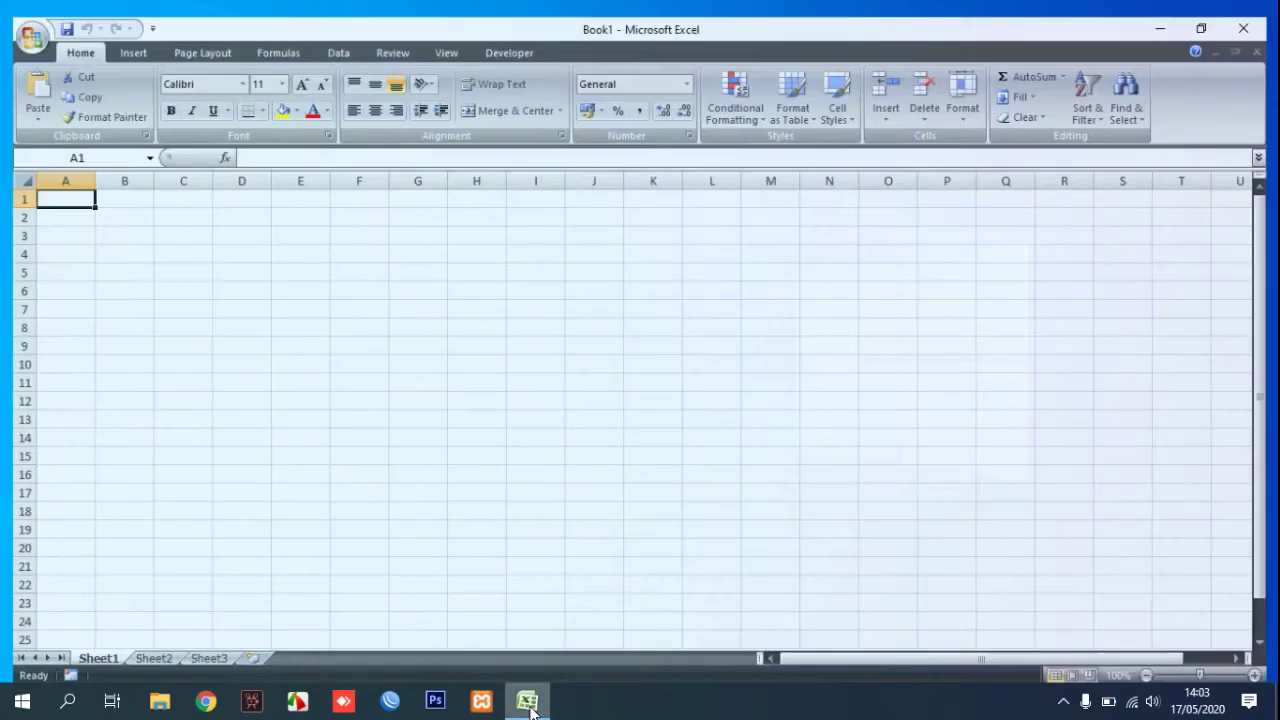
click(211, 241)
drag(211, 241, 214, 485)
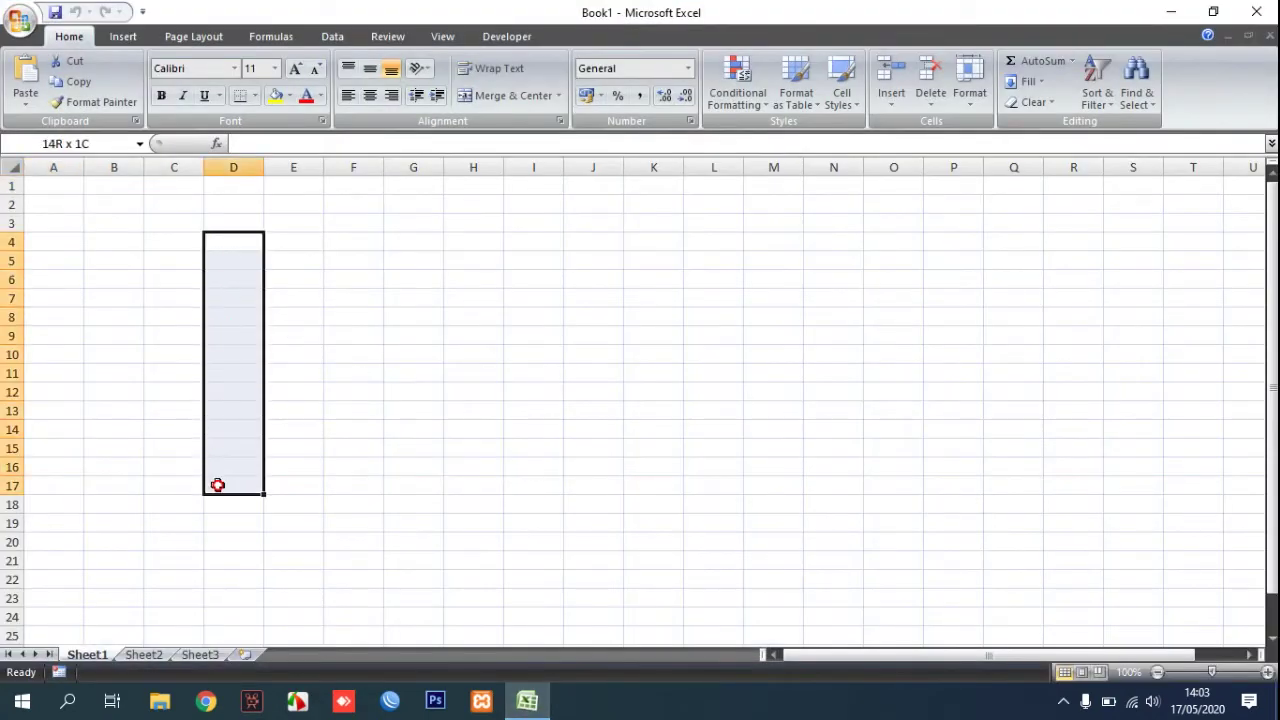
click(257, 96)
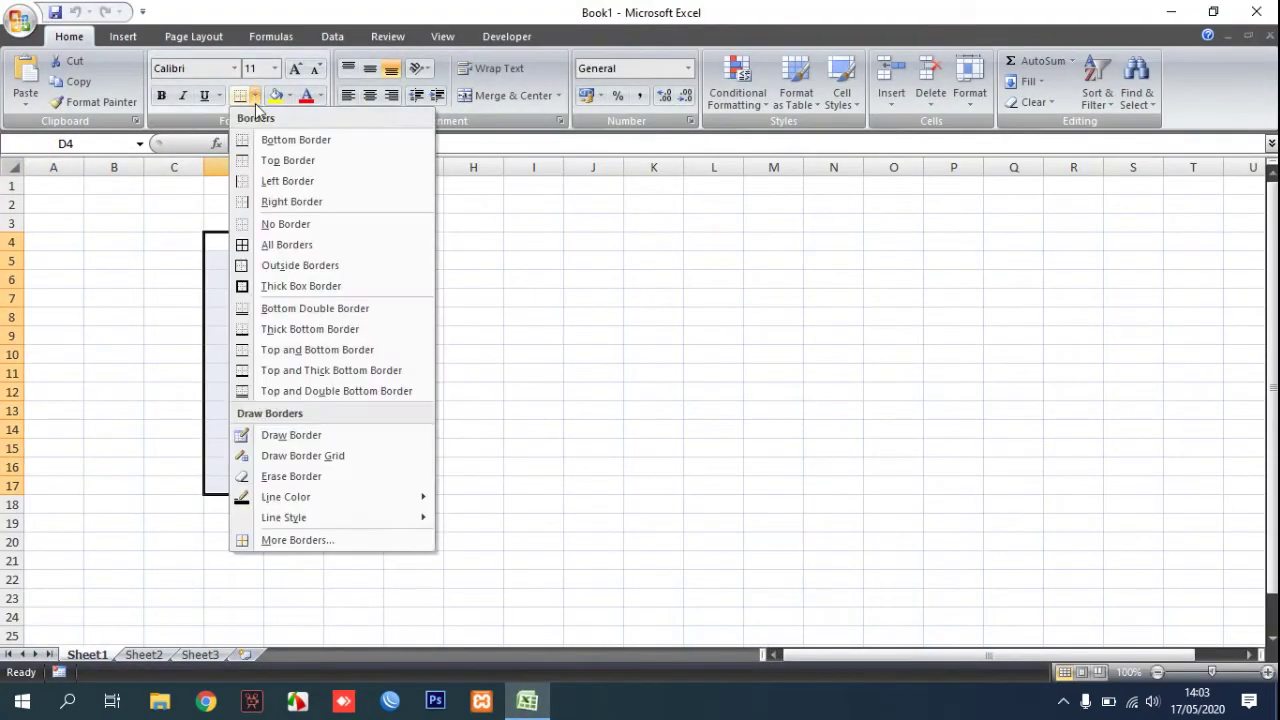
click(268, 243)
Enter 45, 53, 45 and 60 into D6, D9, D11 and D15
click(243, 281)
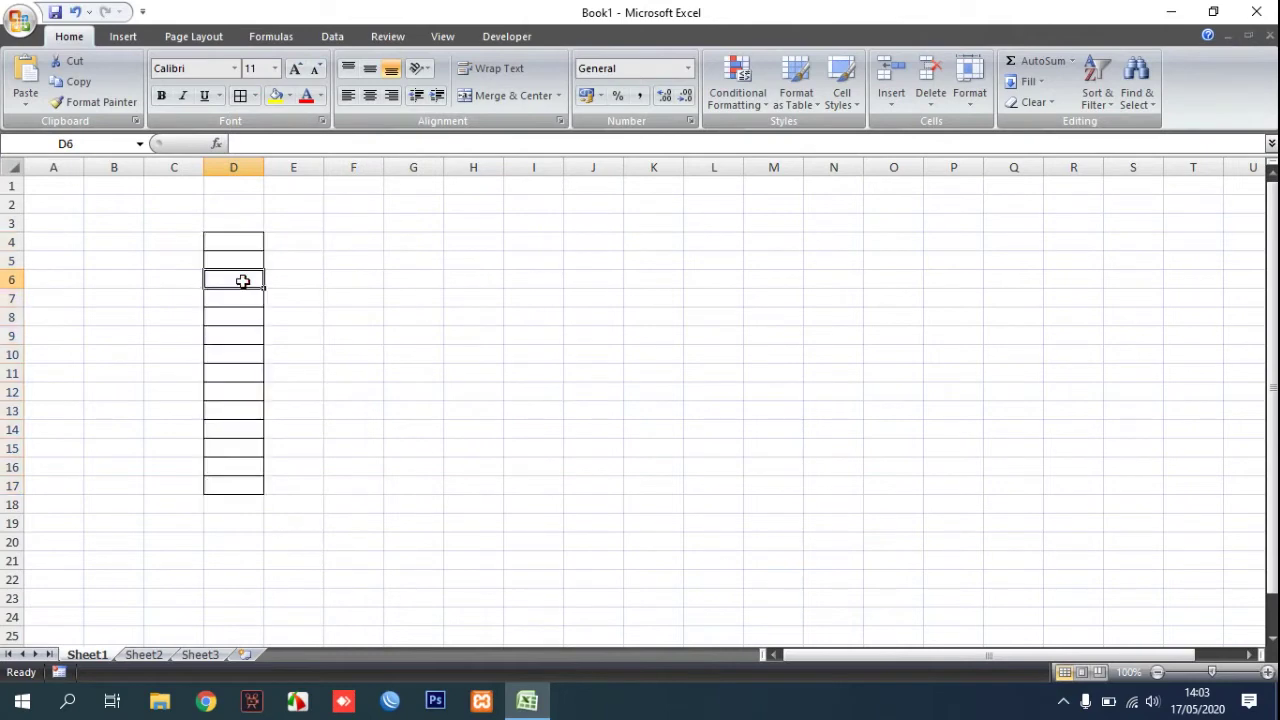
text(45)
click(235, 340)
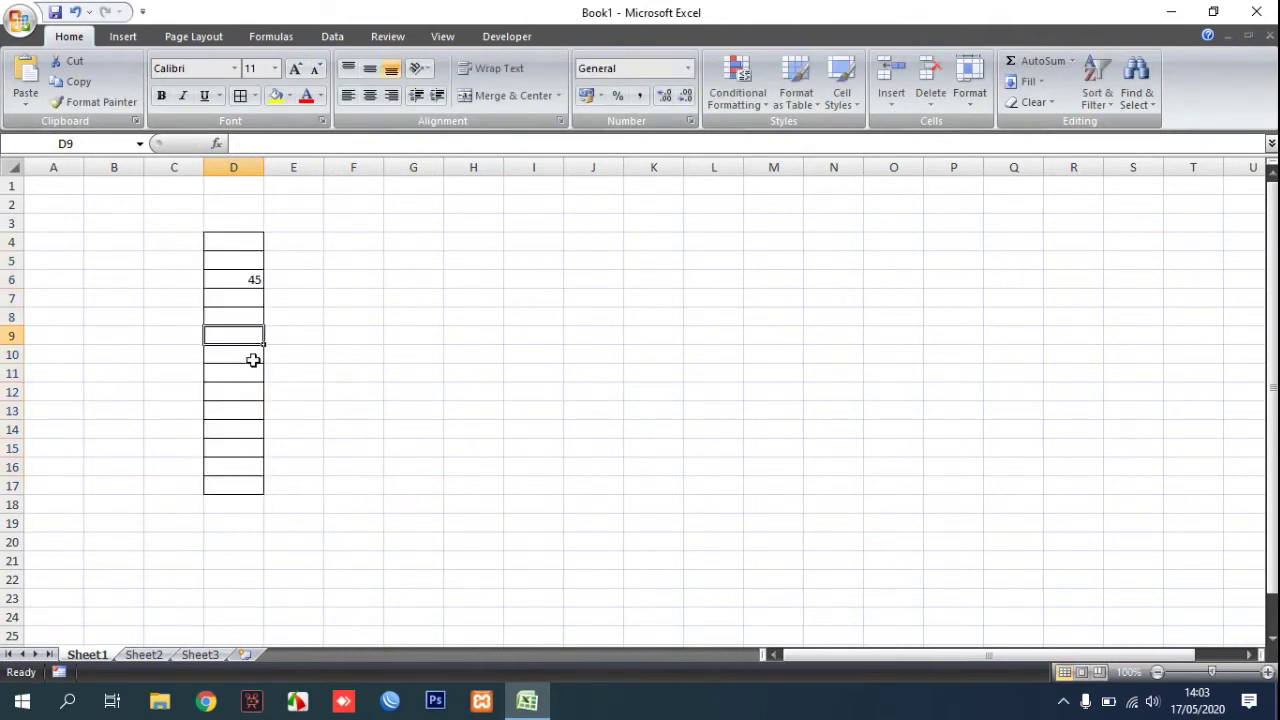
text(53)
click(240, 371)
text(45)
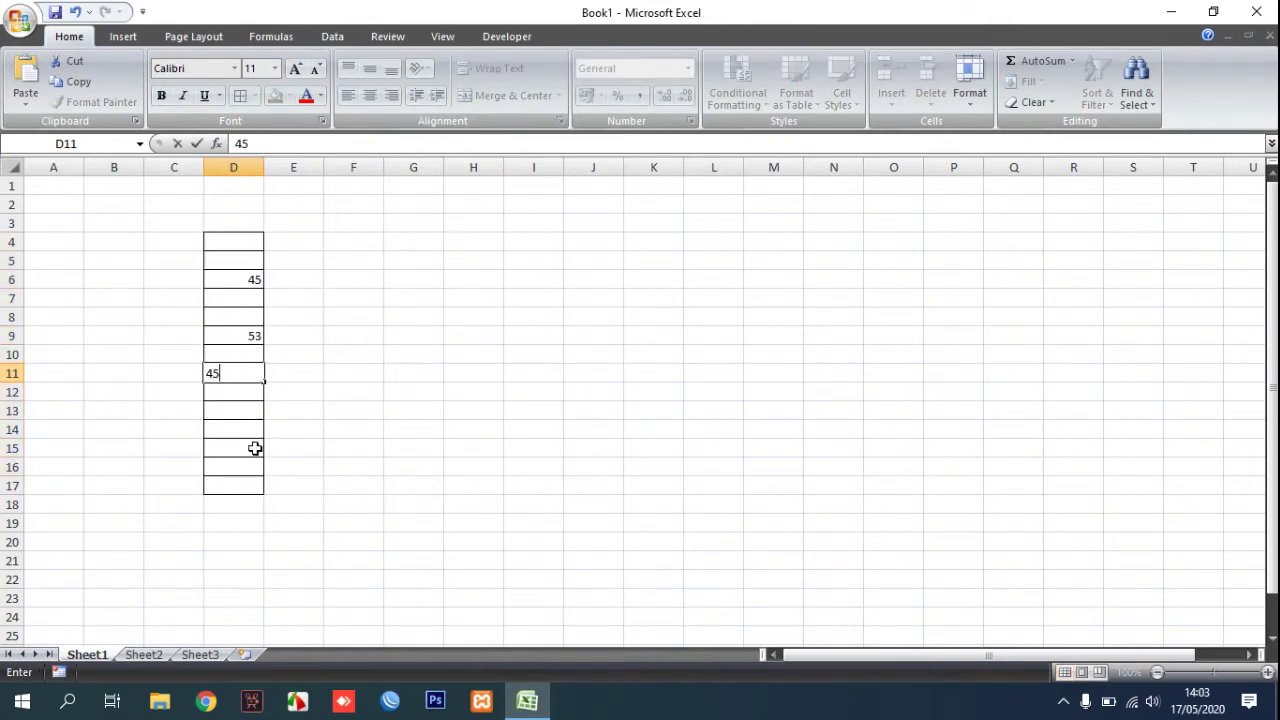
click(254, 449)
text(60)
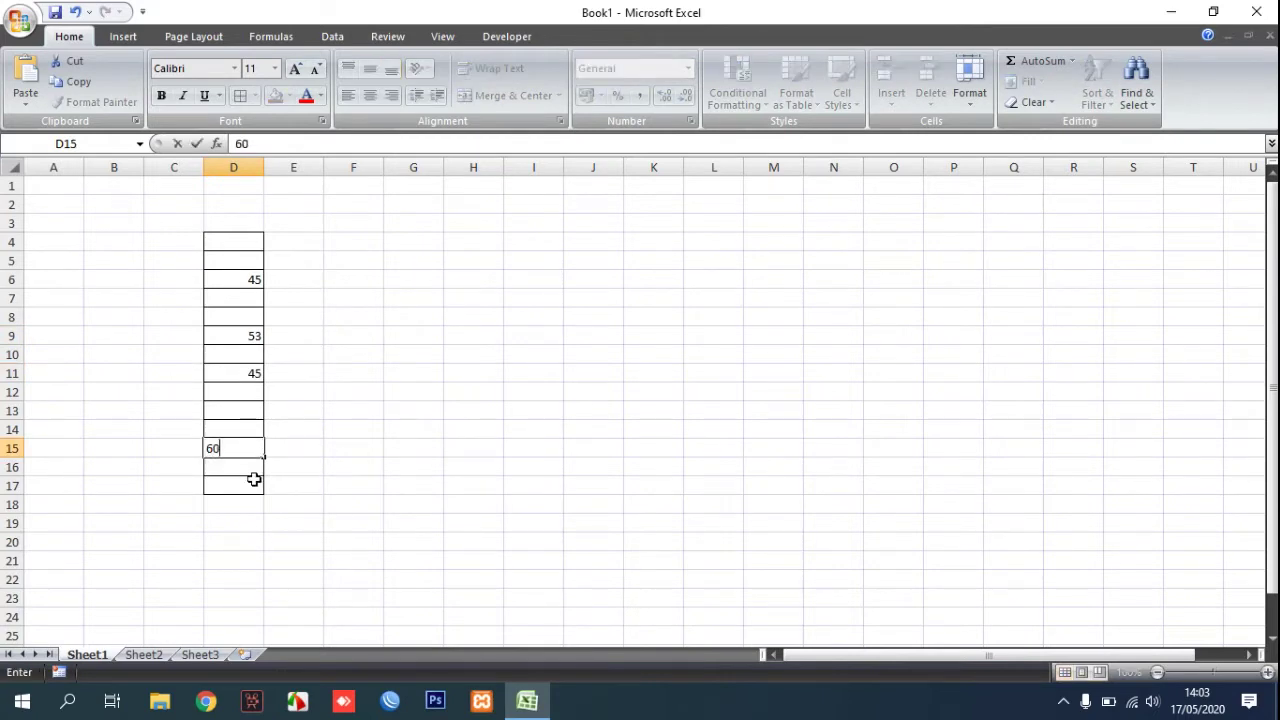
click(254, 482)
Centre D4:D17 horizontally and vertically, then check the four entered values
drag(243, 236, 240, 486)
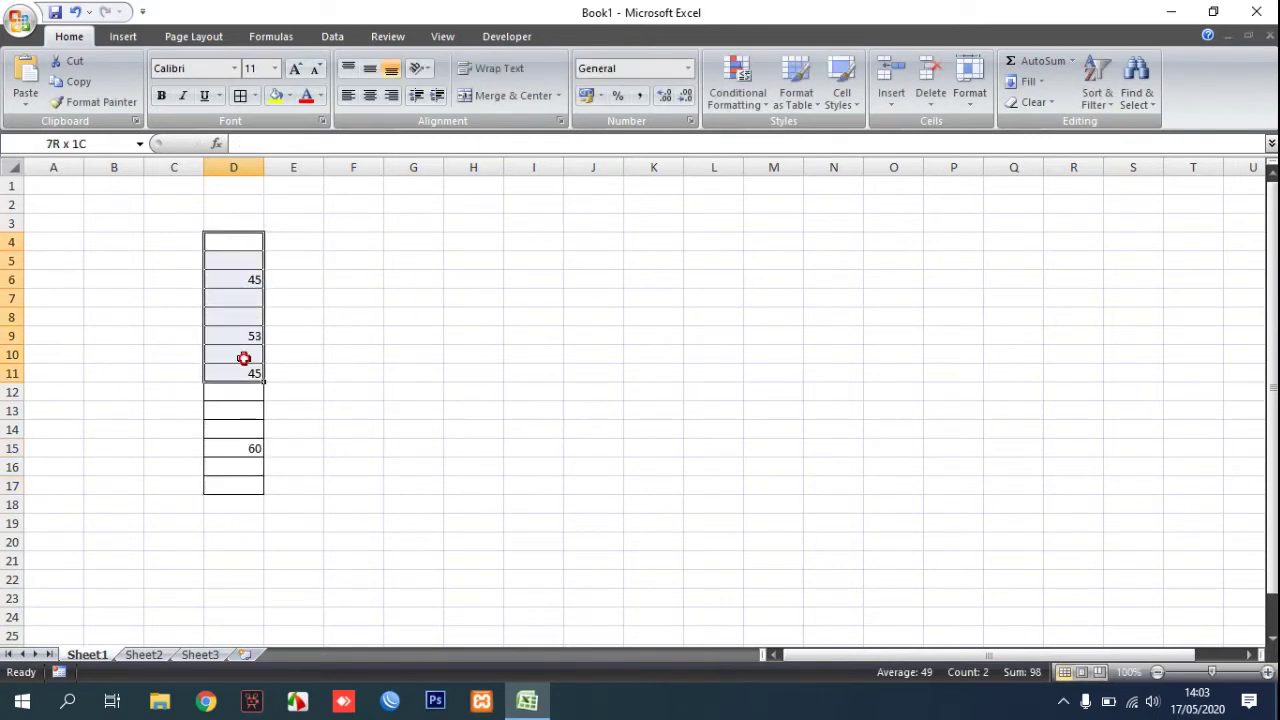
click(369, 95)
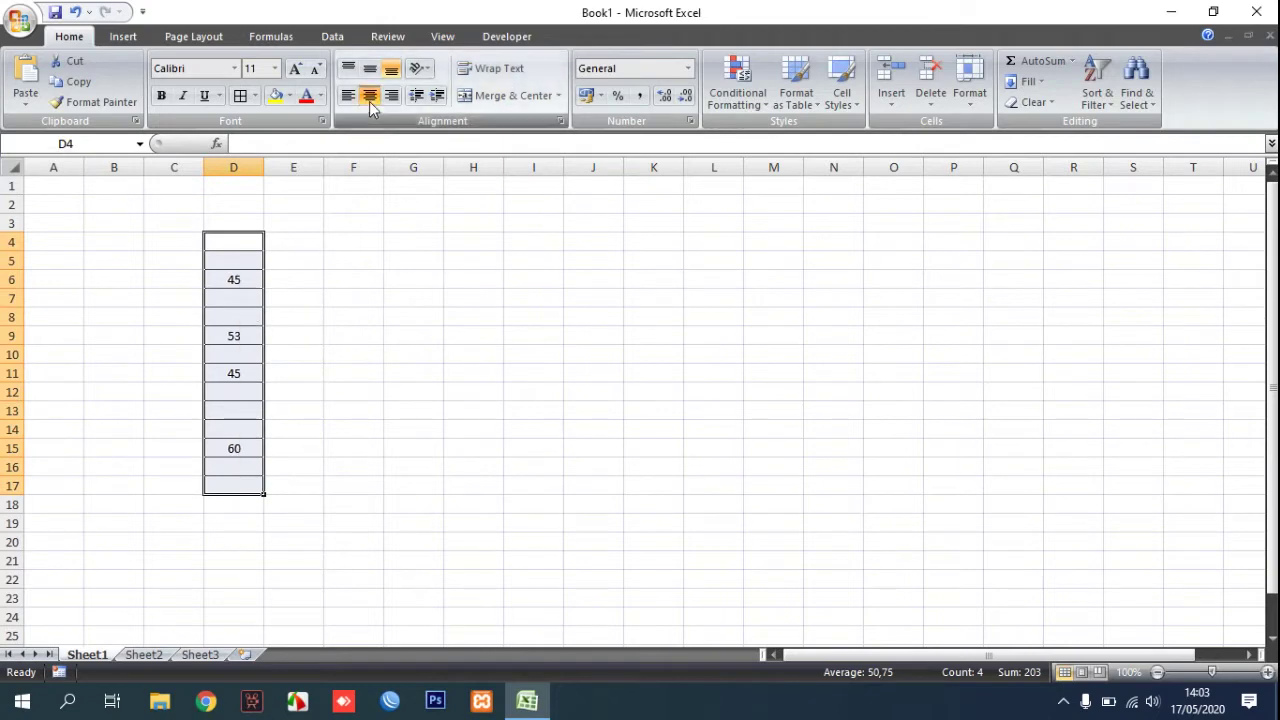
click(369, 68)
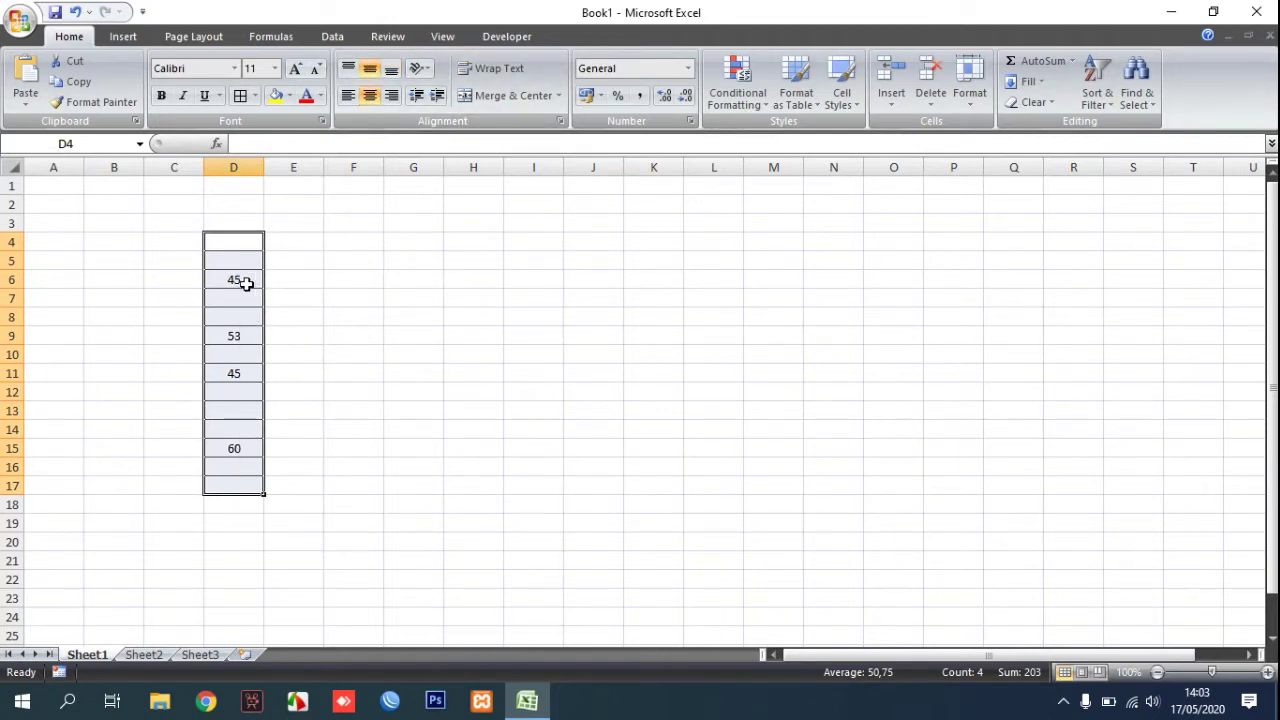
click(250, 376)
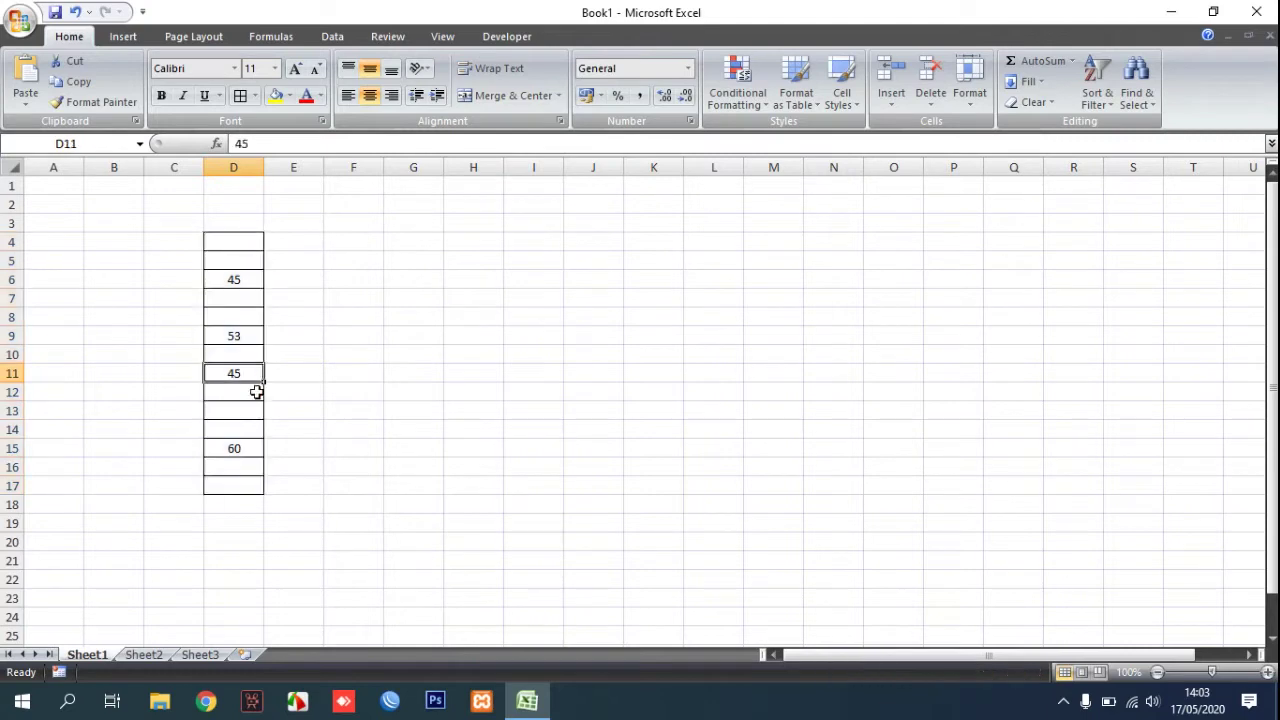
click(252, 447)
click(236, 338)
click(243, 280)
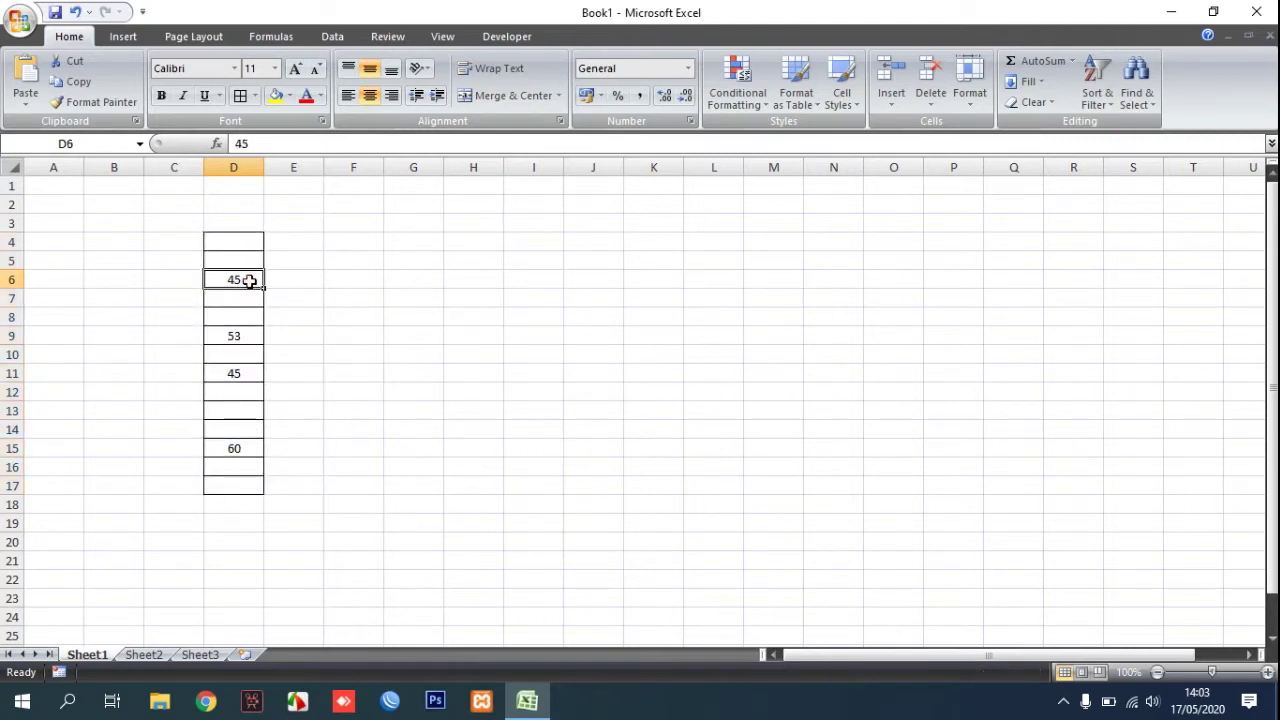
click(470, 278)
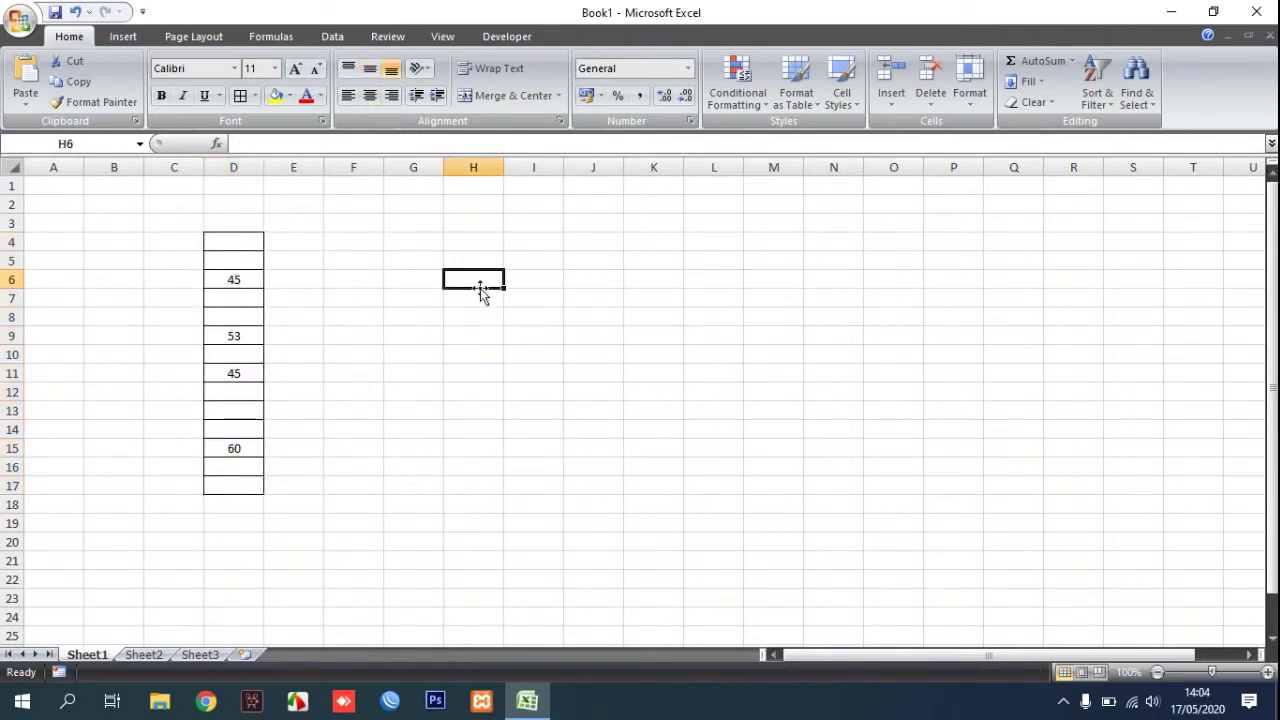
text(45,)
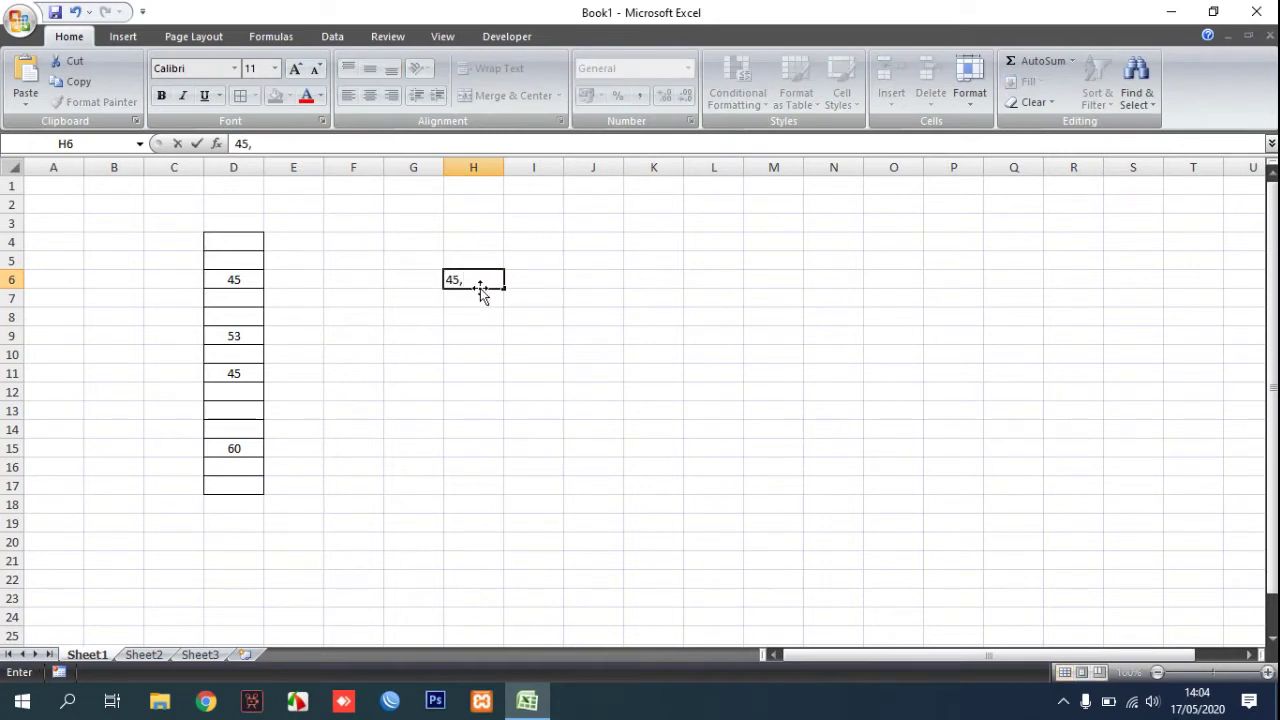
text(53,)
text(45,)
text(60)
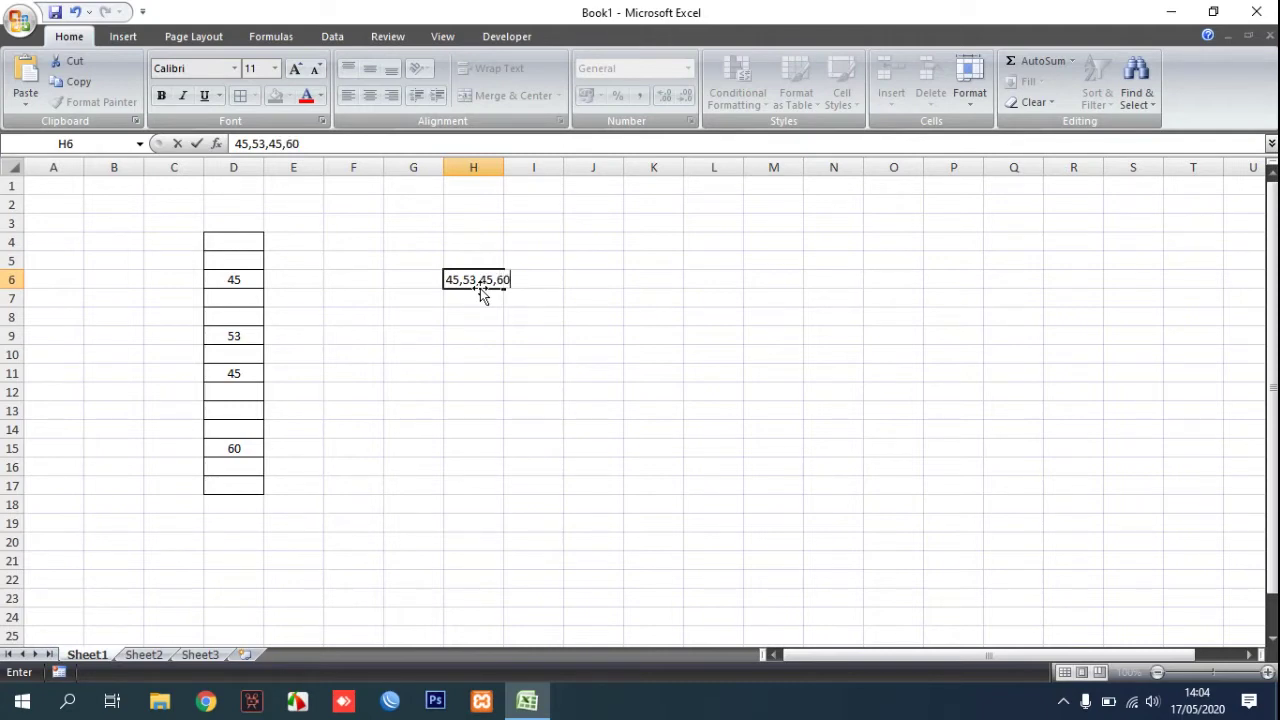
click(515, 310)
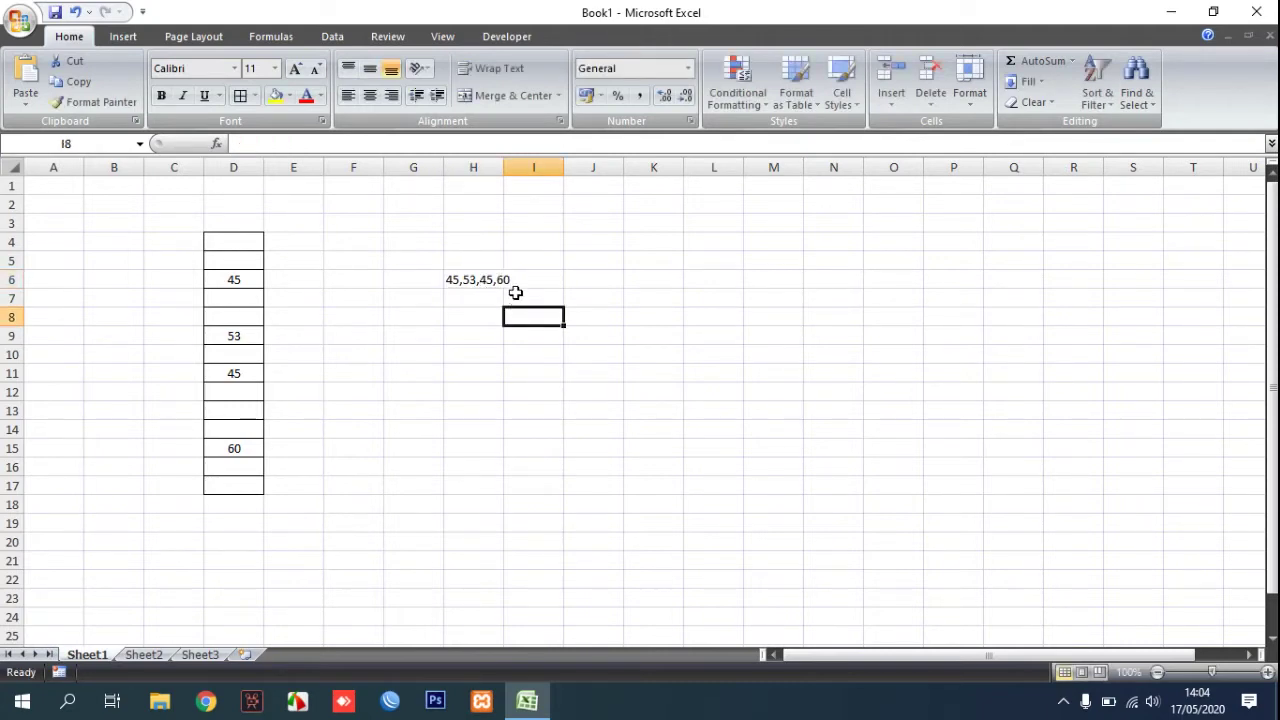
click(486, 278)
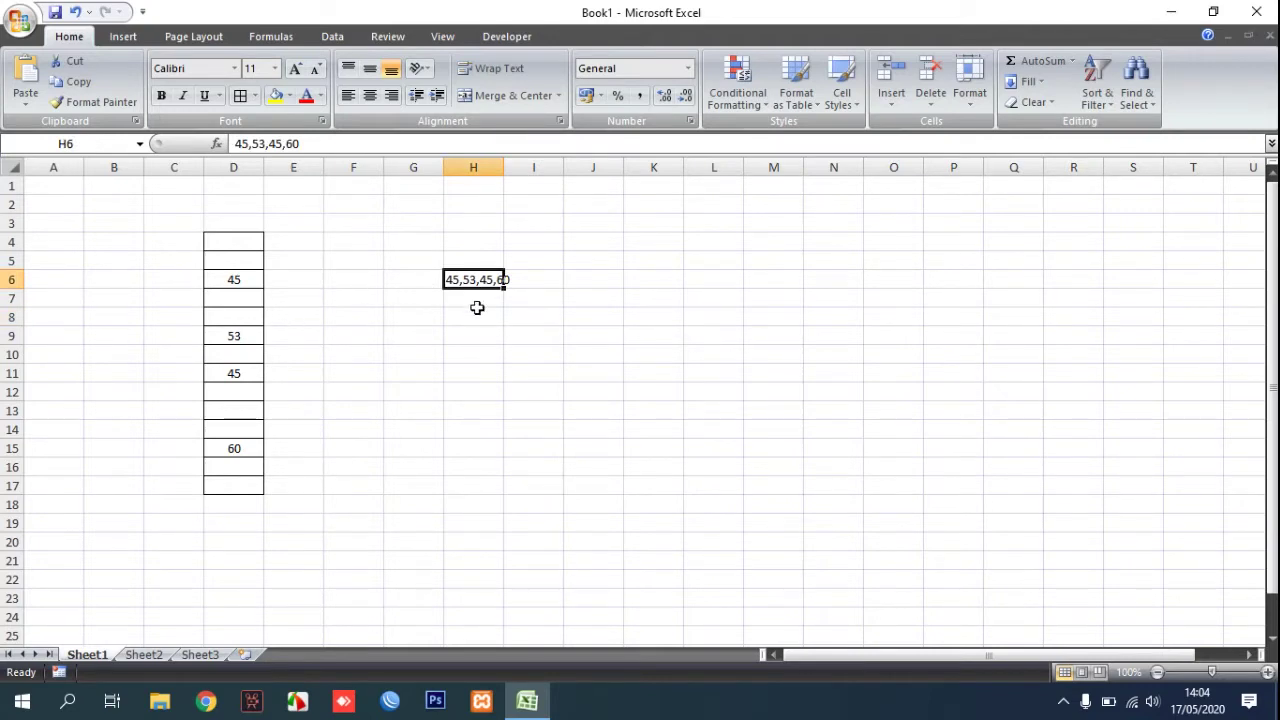
key(Delete)
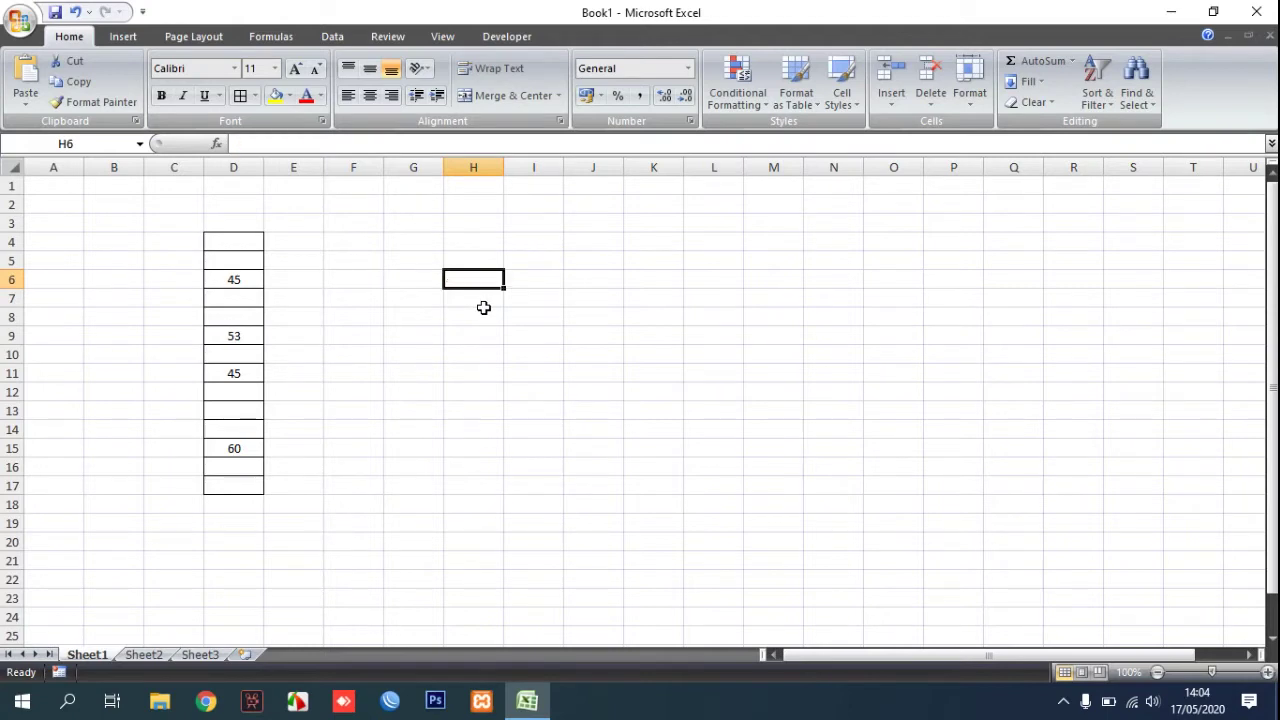
Open the VBA editor through Sheet1's View Code and insert Module1 under ThisWorkbook
right_click(89, 653)
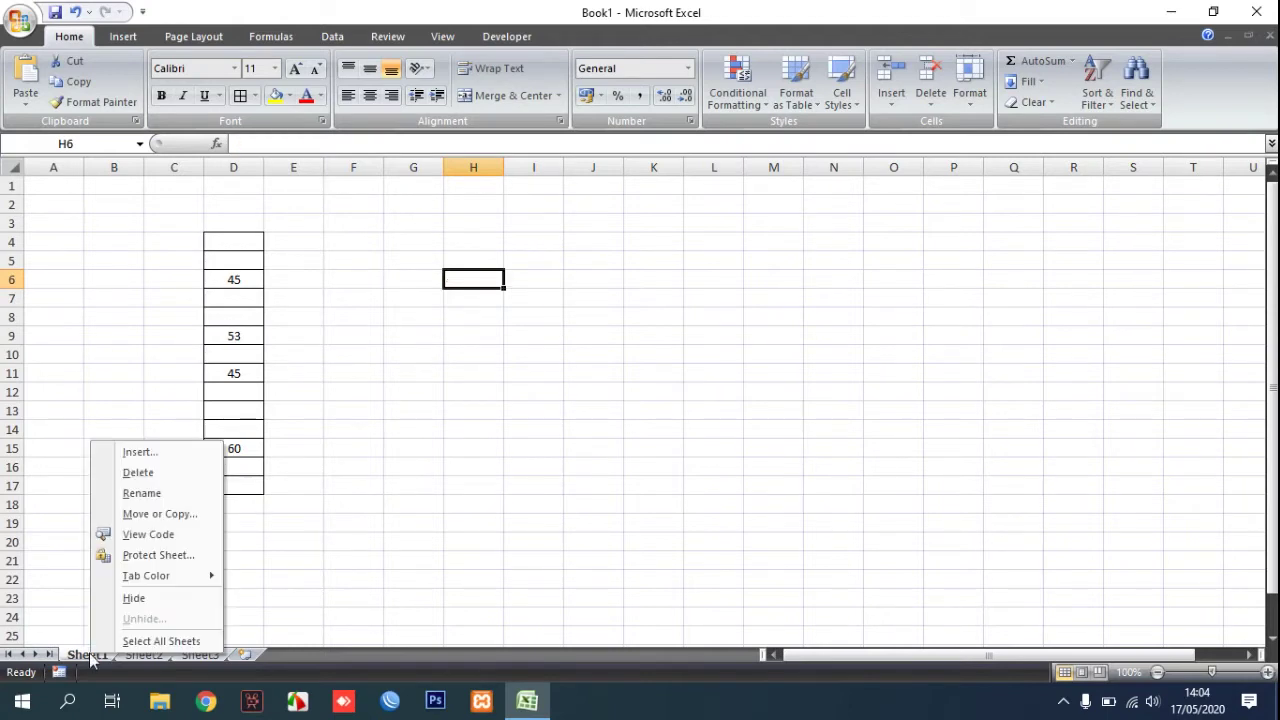
click(164, 536)
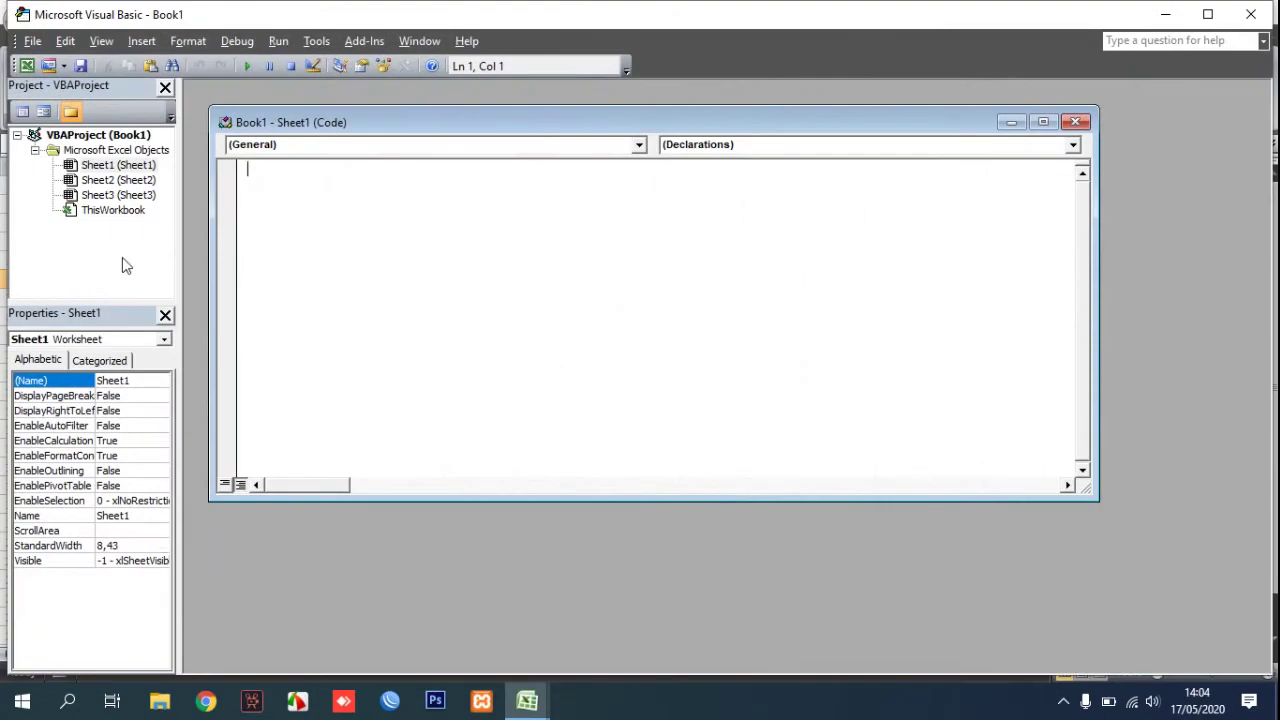
click(109, 213)
right_click(109, 216)
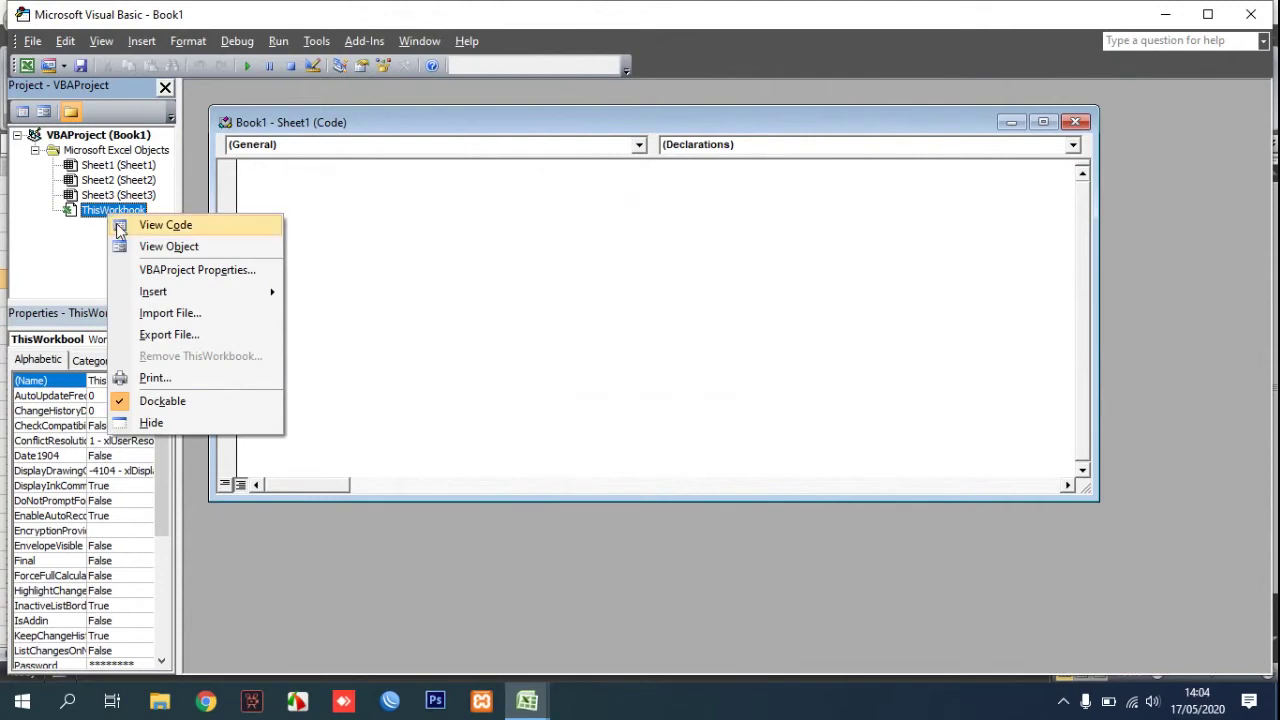
mouse_move(153, 291)
click(336, 315)
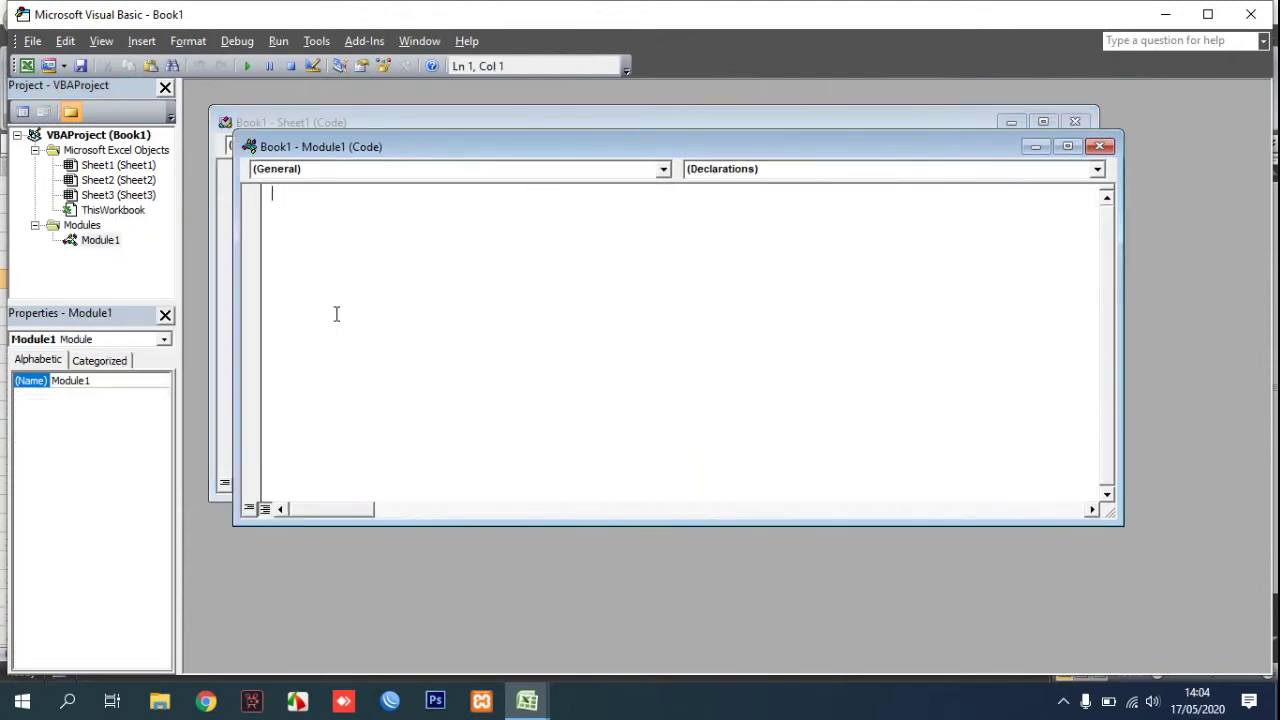
Write the header Function AngkaUnik(myRange As Range) with its End Function
text(Funct)
text(ion )
text(Ang)
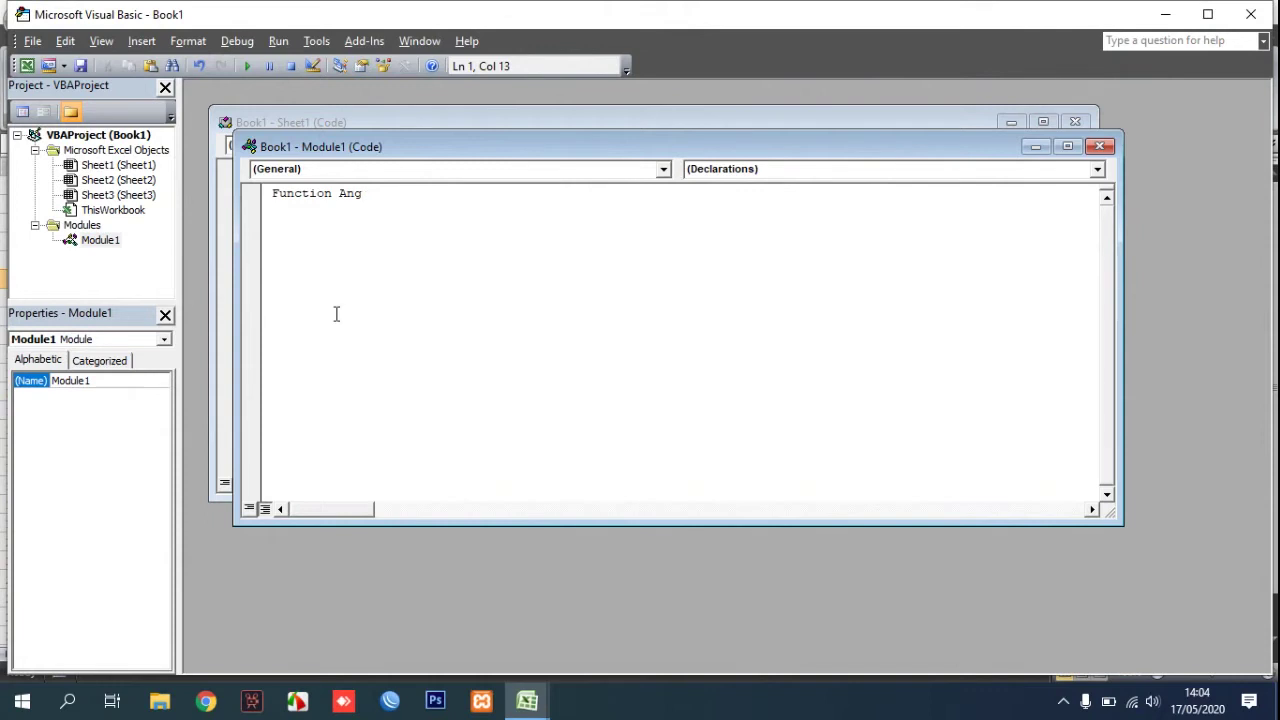
text(a)
key(BackSpace)
text(ka)
text(Unik)
text((my)
text(Range )
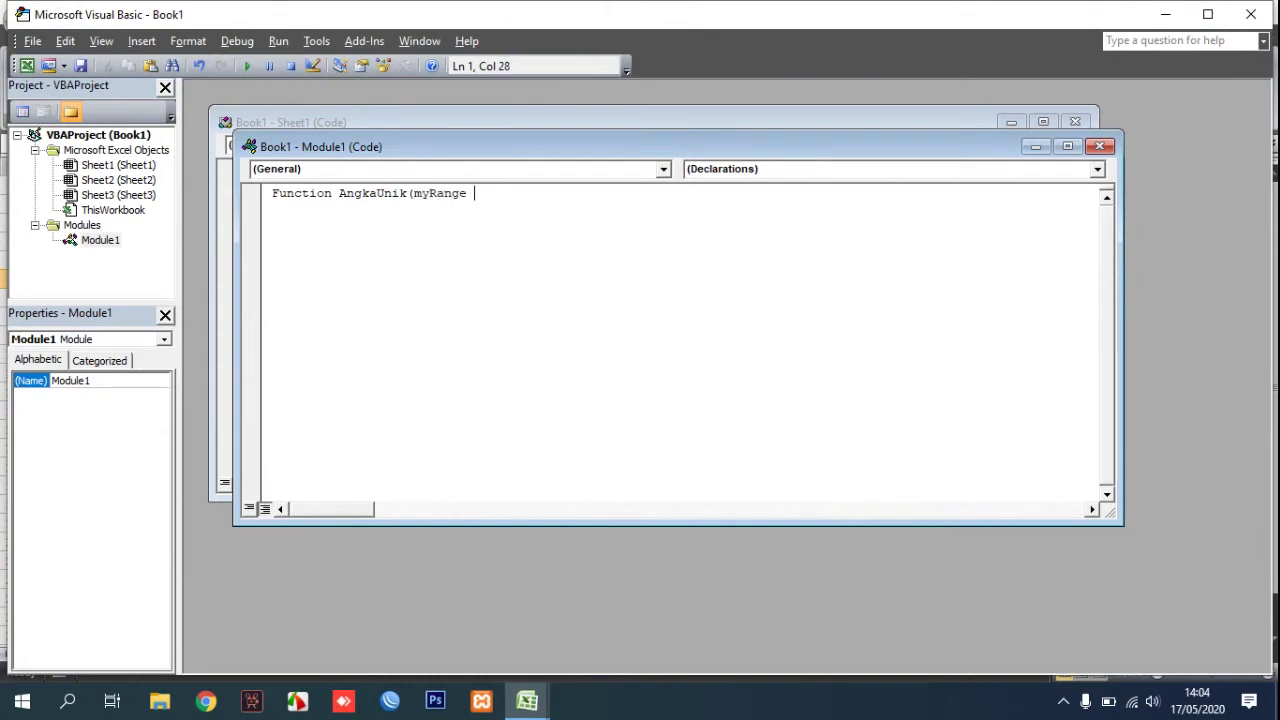
text(As Ra)
text(s Range)
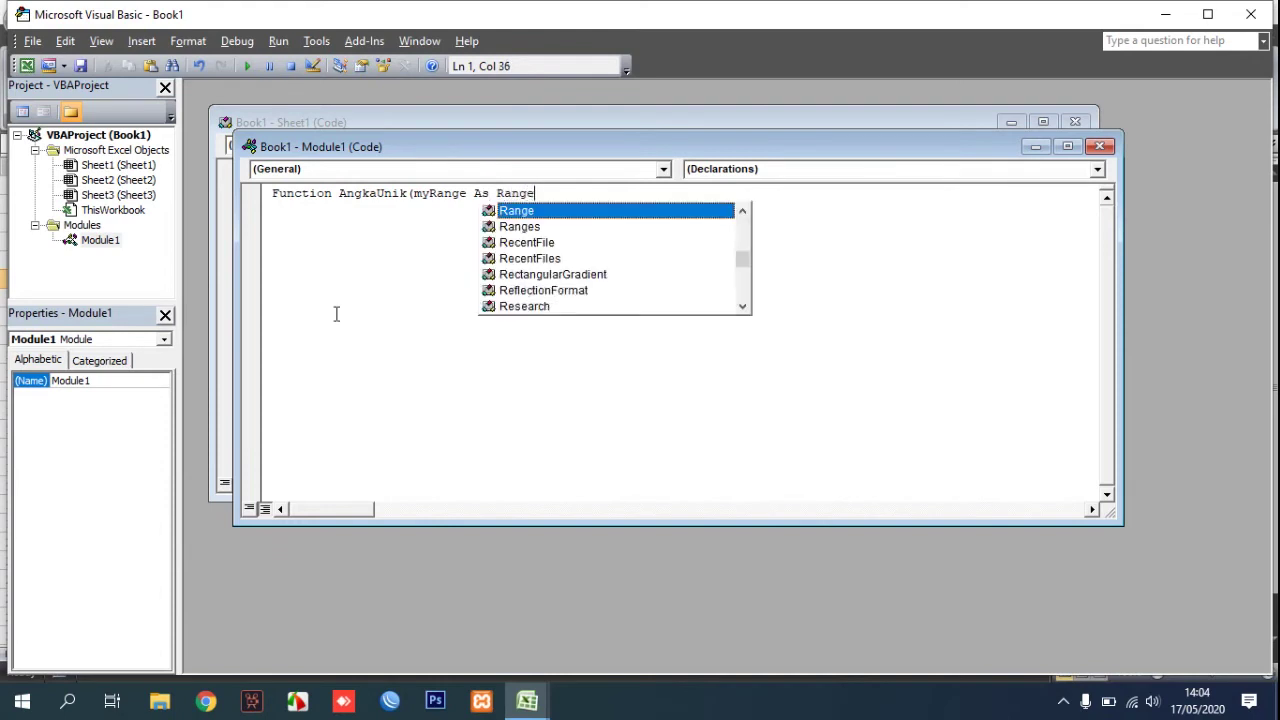
key(Escape)
text())
key(Return)
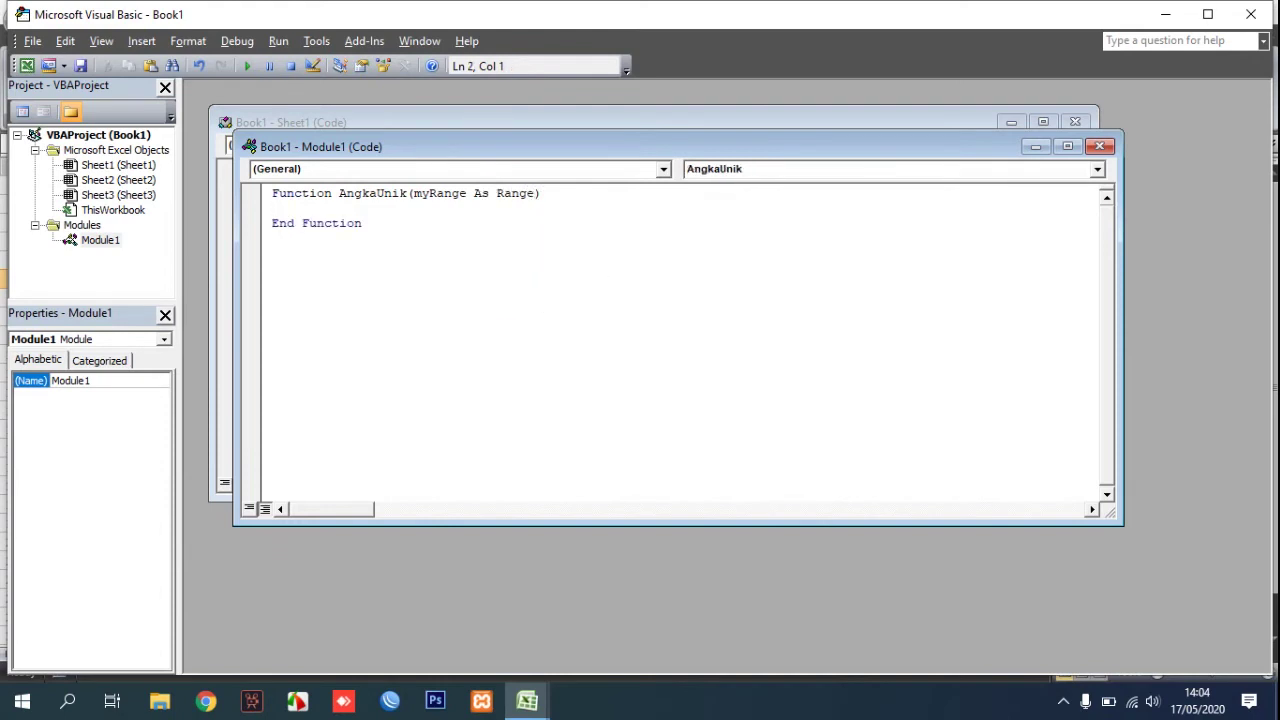
key(Up)
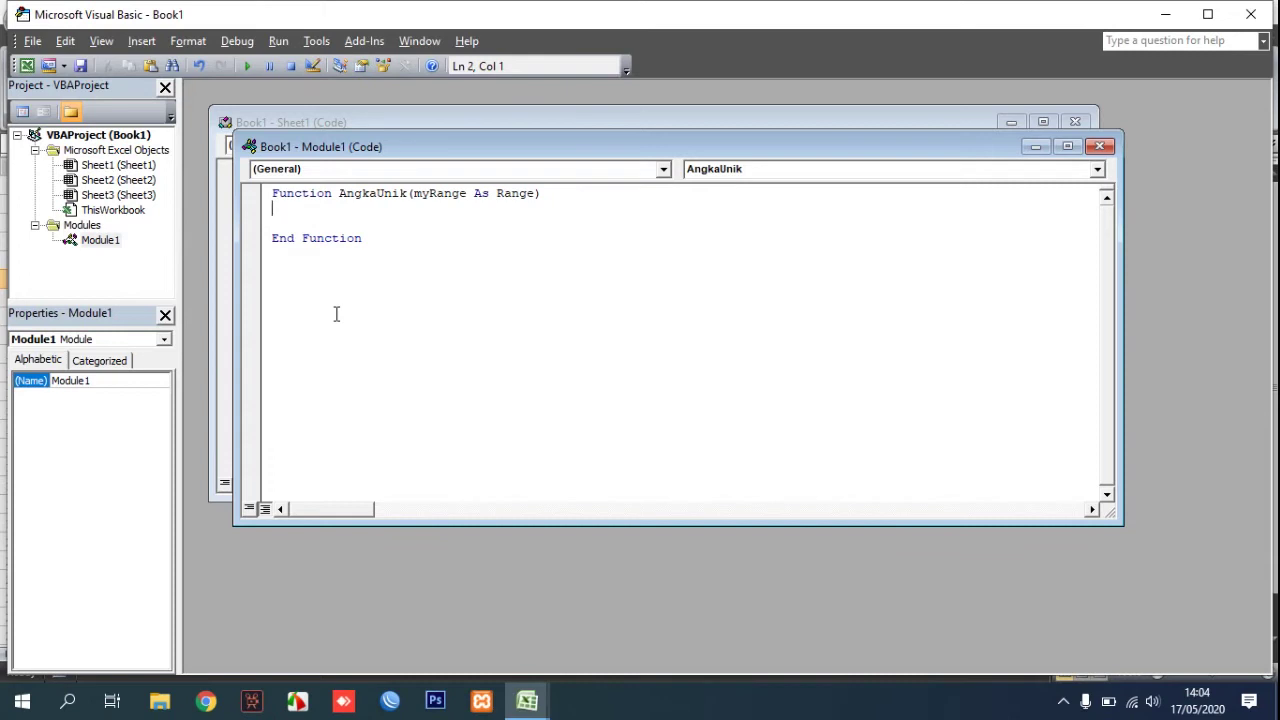
Declare Dim CsVRangeOutput and Dim entry As Variant inside the function
text(Dim )
text(CsV)
text(Rang)
text(eOut)
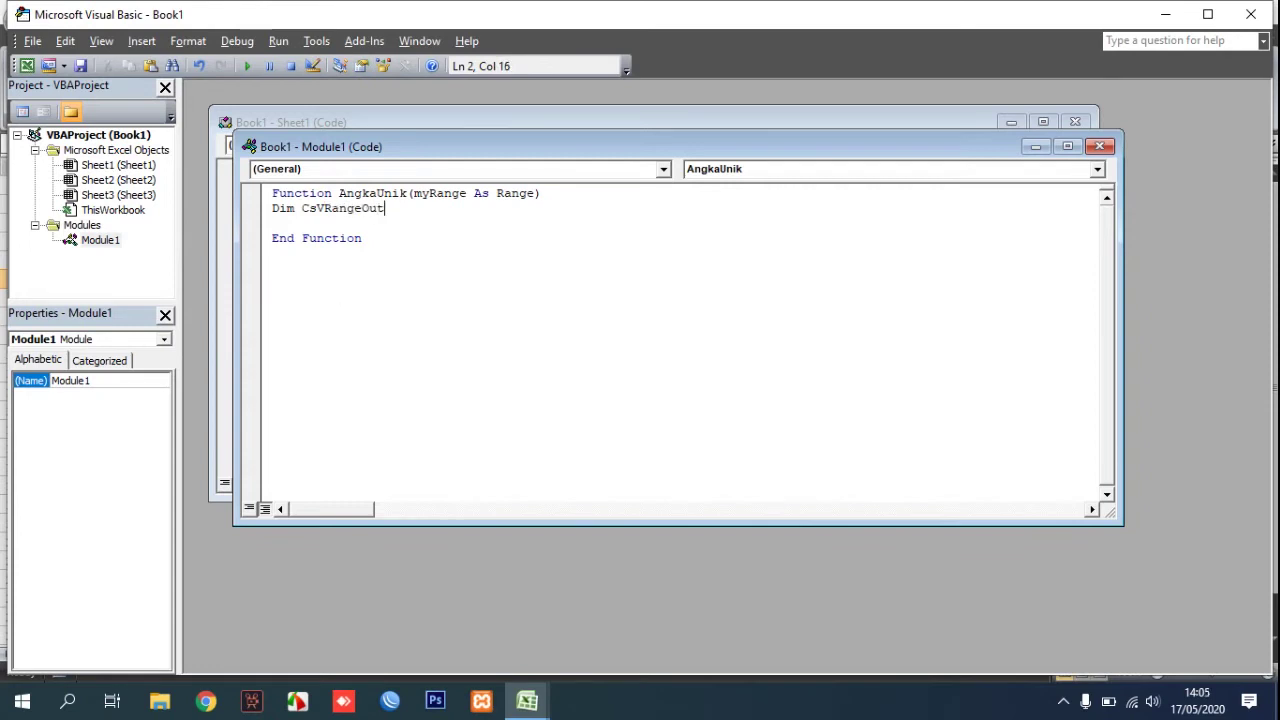
text(put)
key(Return)
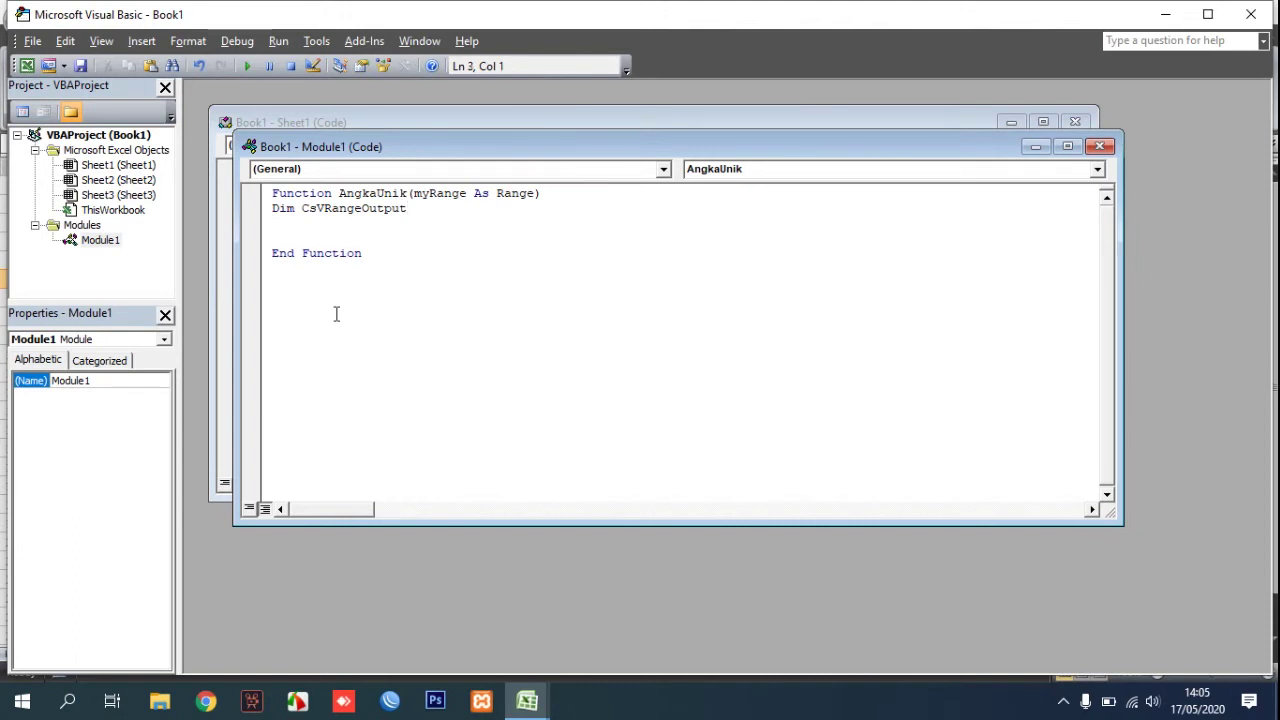
text(Dim )
text(entry)
text( as)
key(BackSpace)
key(BackSpace)
text(As )
text(Va)
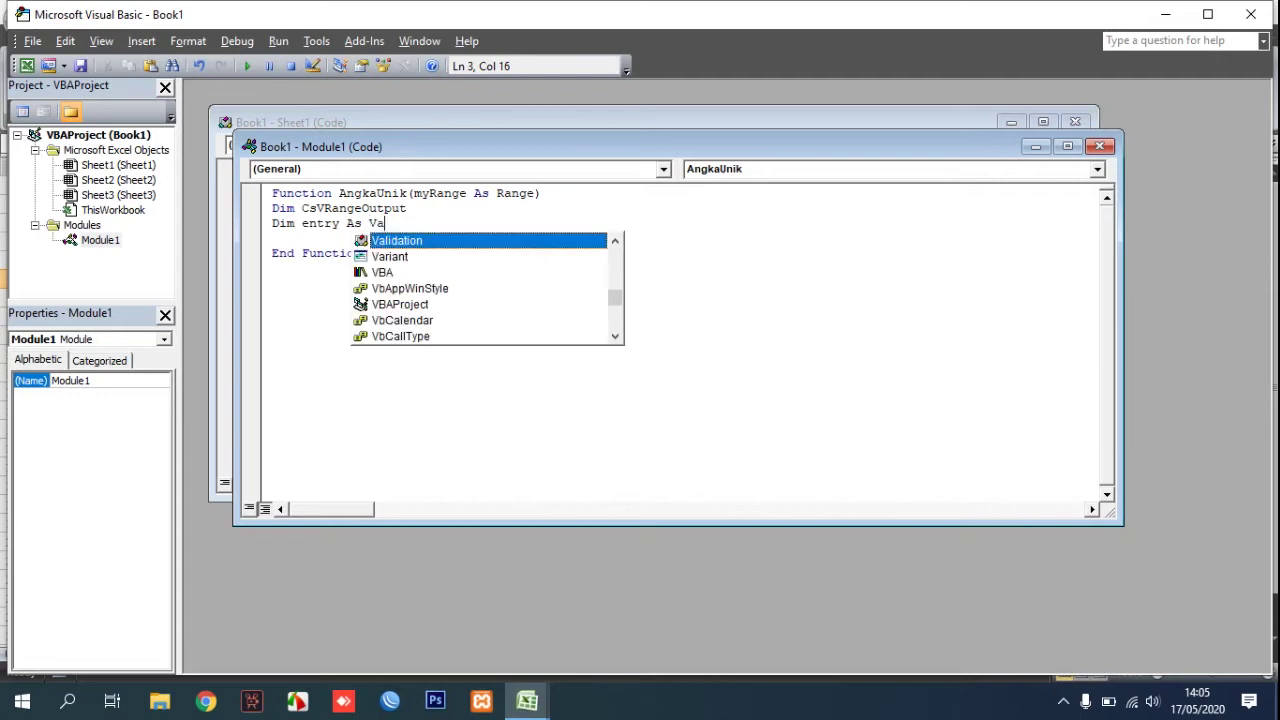
text(r)
key(Tab)
key(Return)
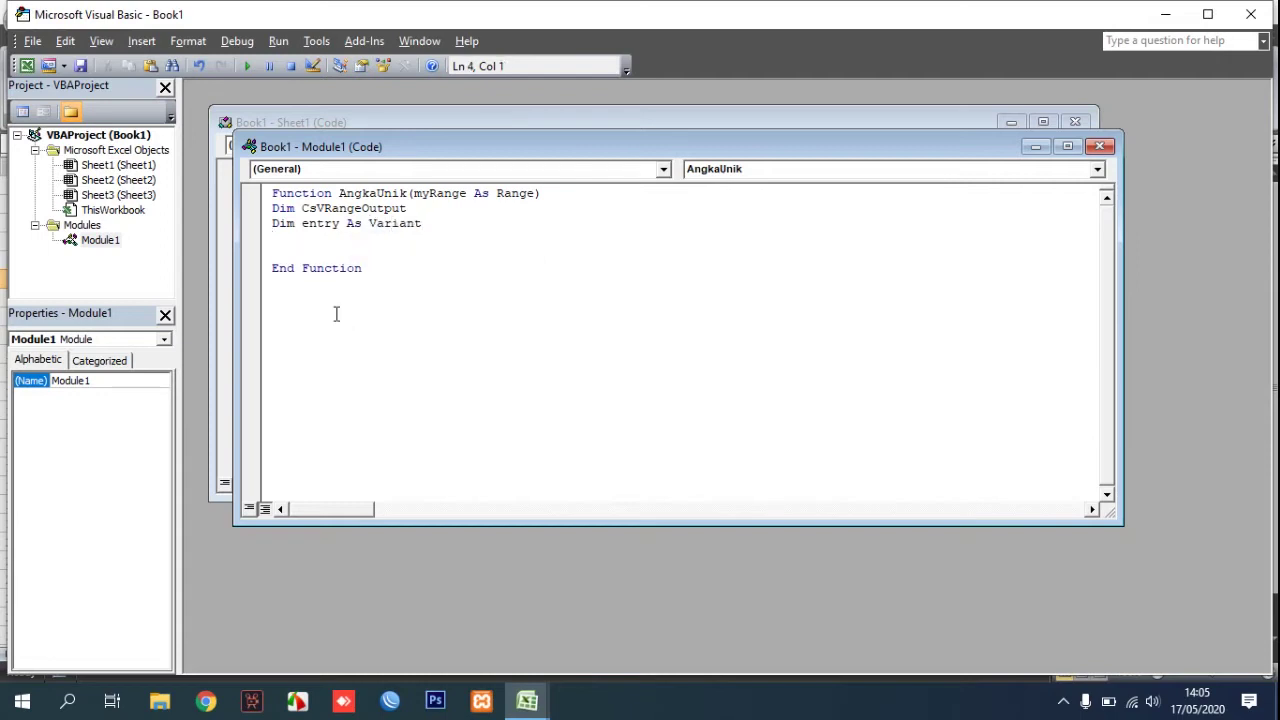
Add the loop line For Each entry In myRange
key(Return)
text(Fo)
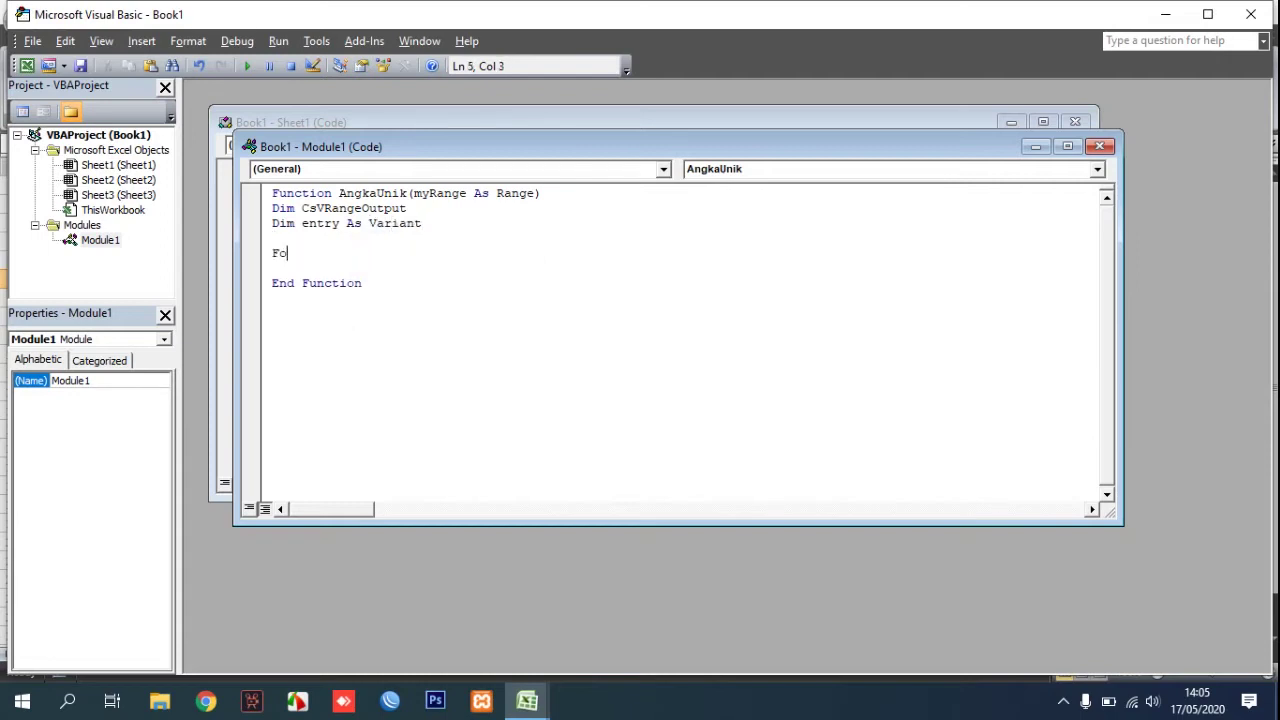
text(r Ea)
text(ch)
text( ent)
text(ry )
text(In )
text(my)
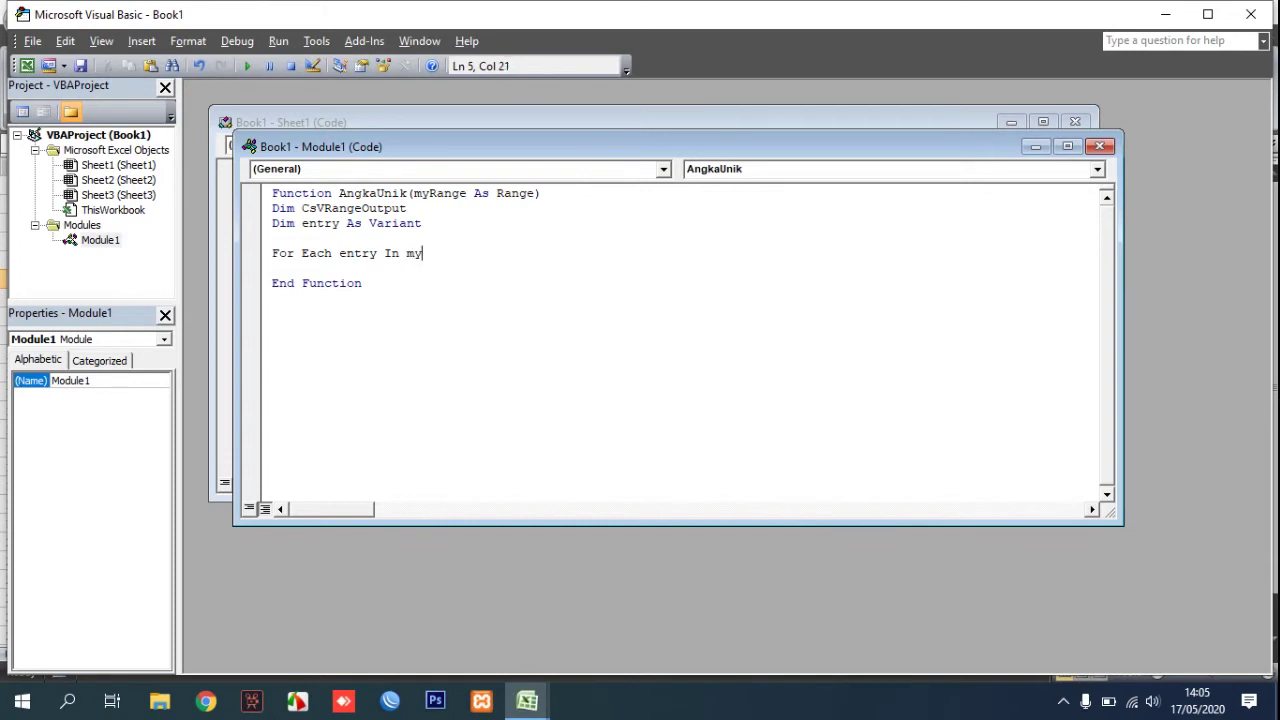
text(Range)
key(Return)
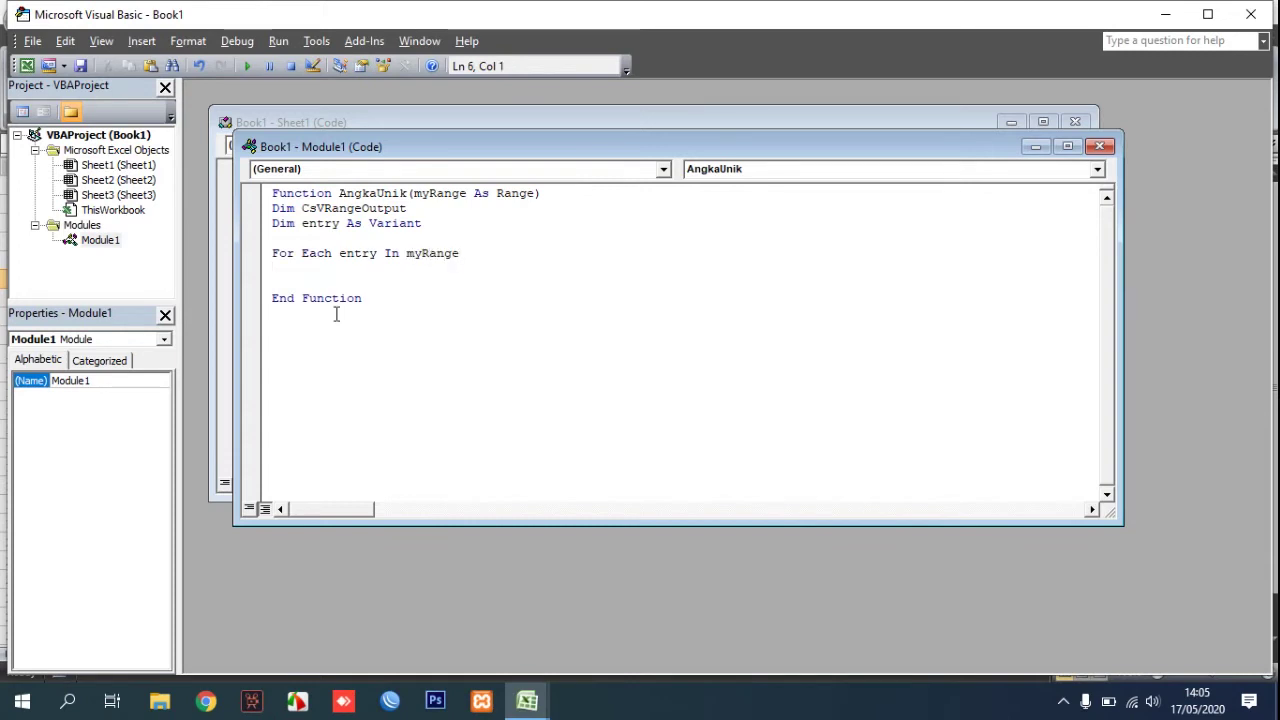
Add the condition If Not IsEmpty(entry.Value) And entry.Value <> "" Then
text(If Not )
text(Is)
key(ctrl+space)
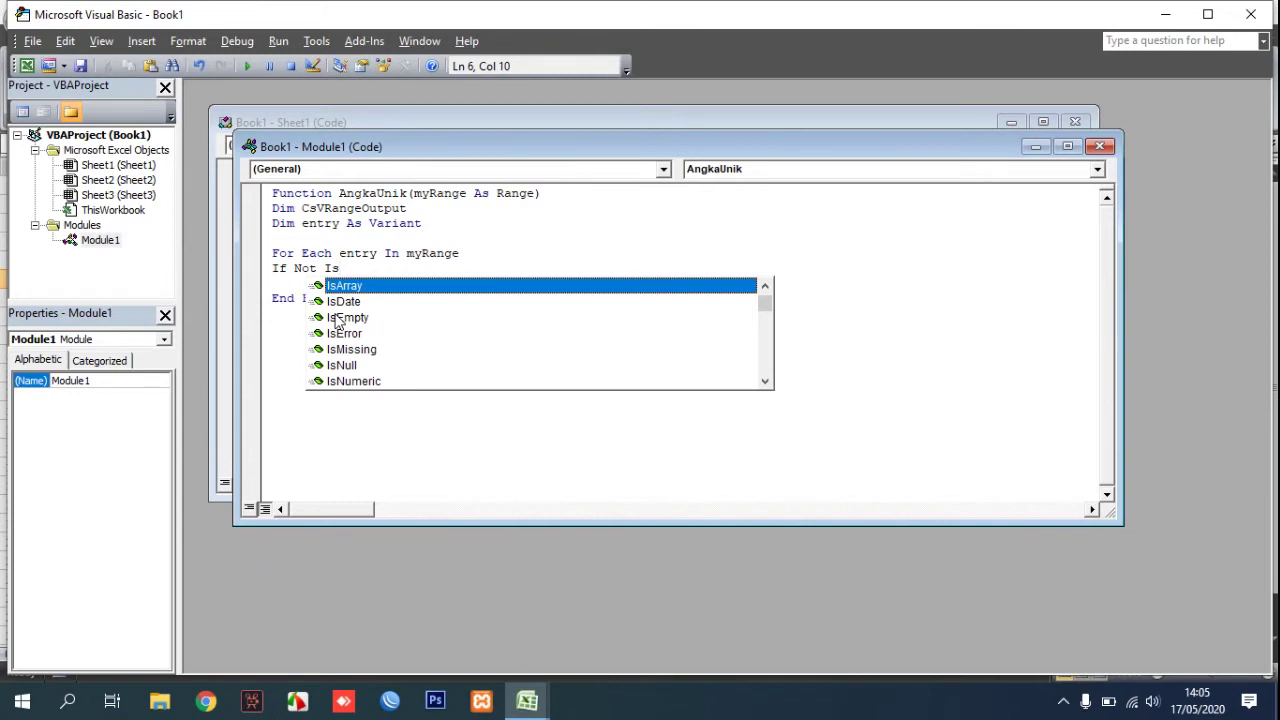
text(E)
key(Tab)
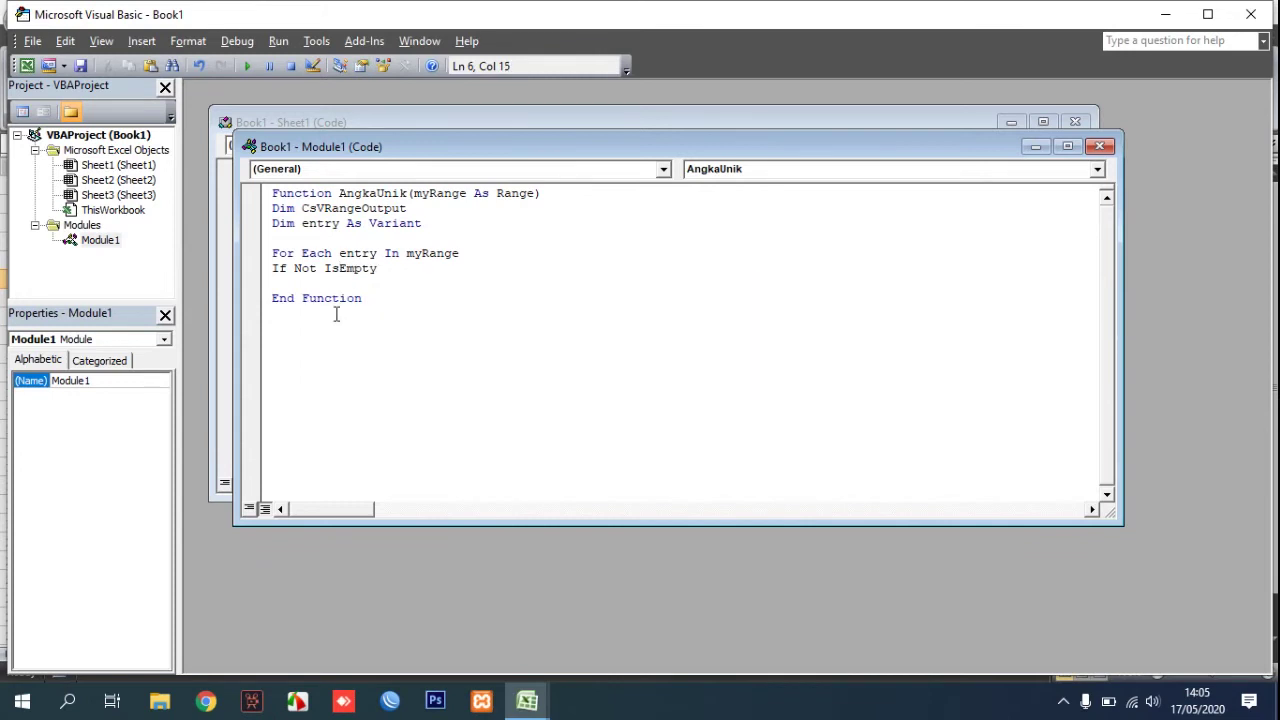
text(()
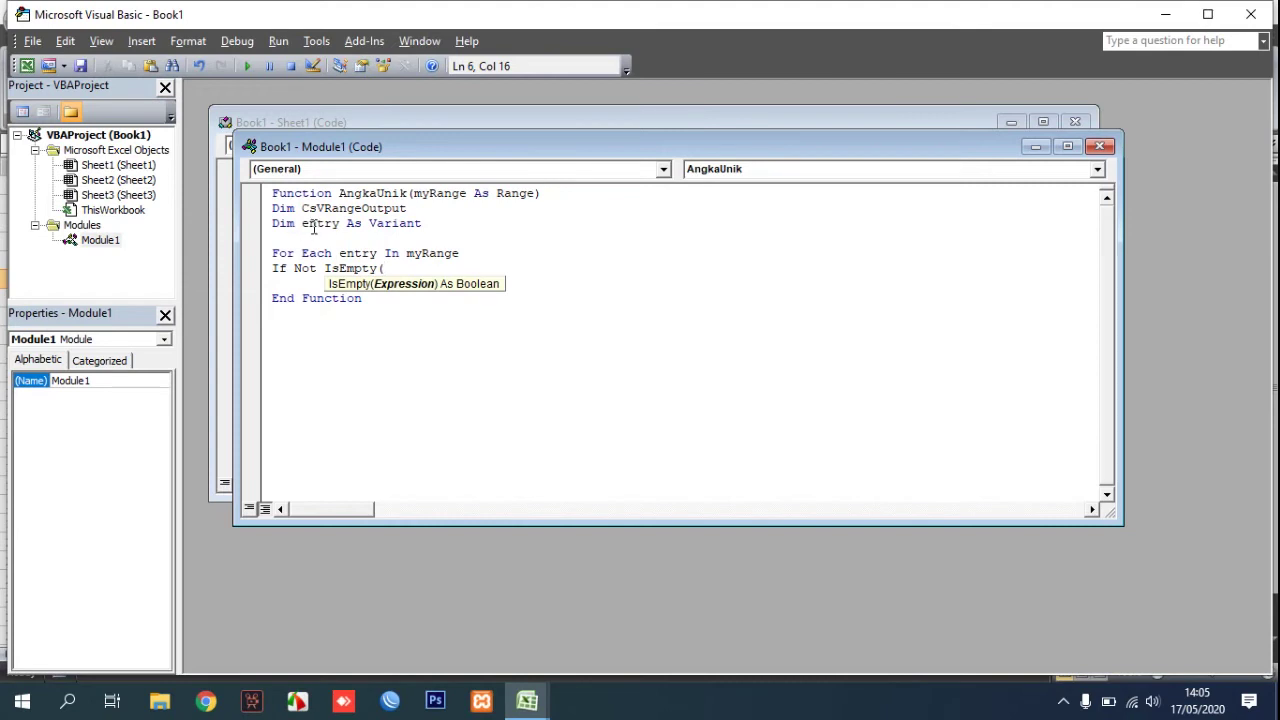
text(ent)
text(ry)
text(.va)
key(BackSpace)
key(BackSpace)
text(V)
text(alue)
text() )
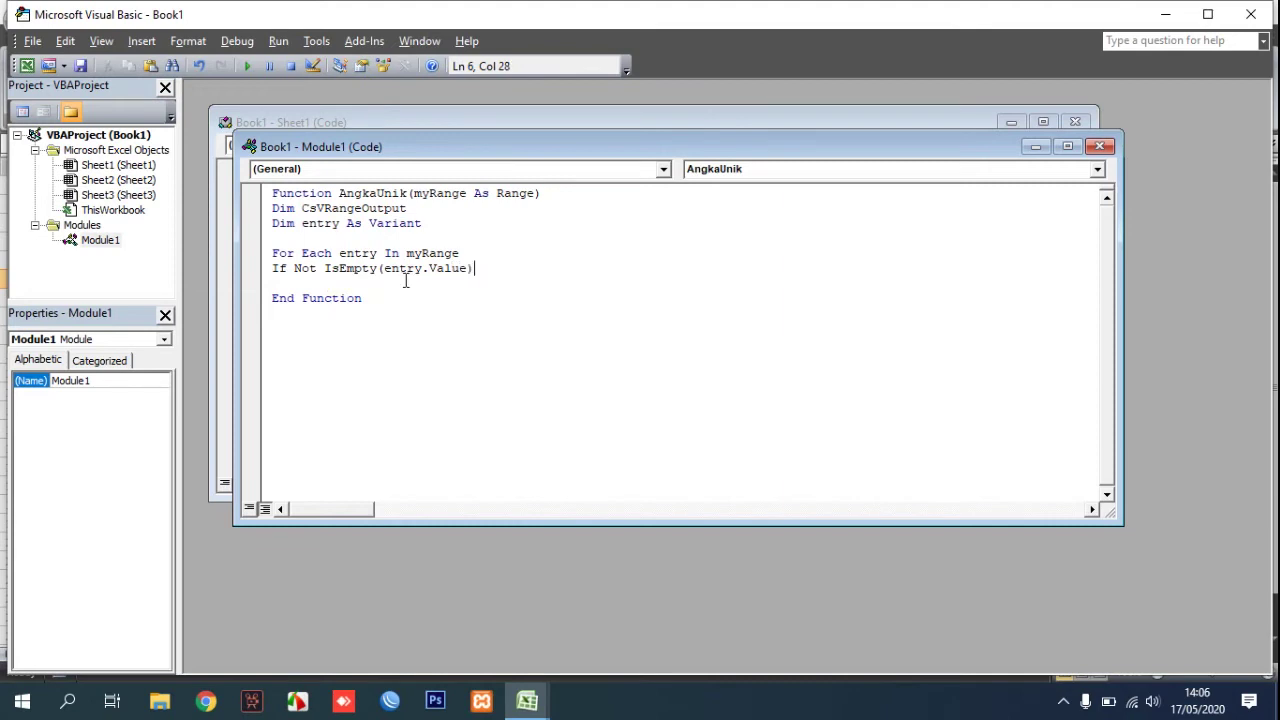
text(And )
text(entr)
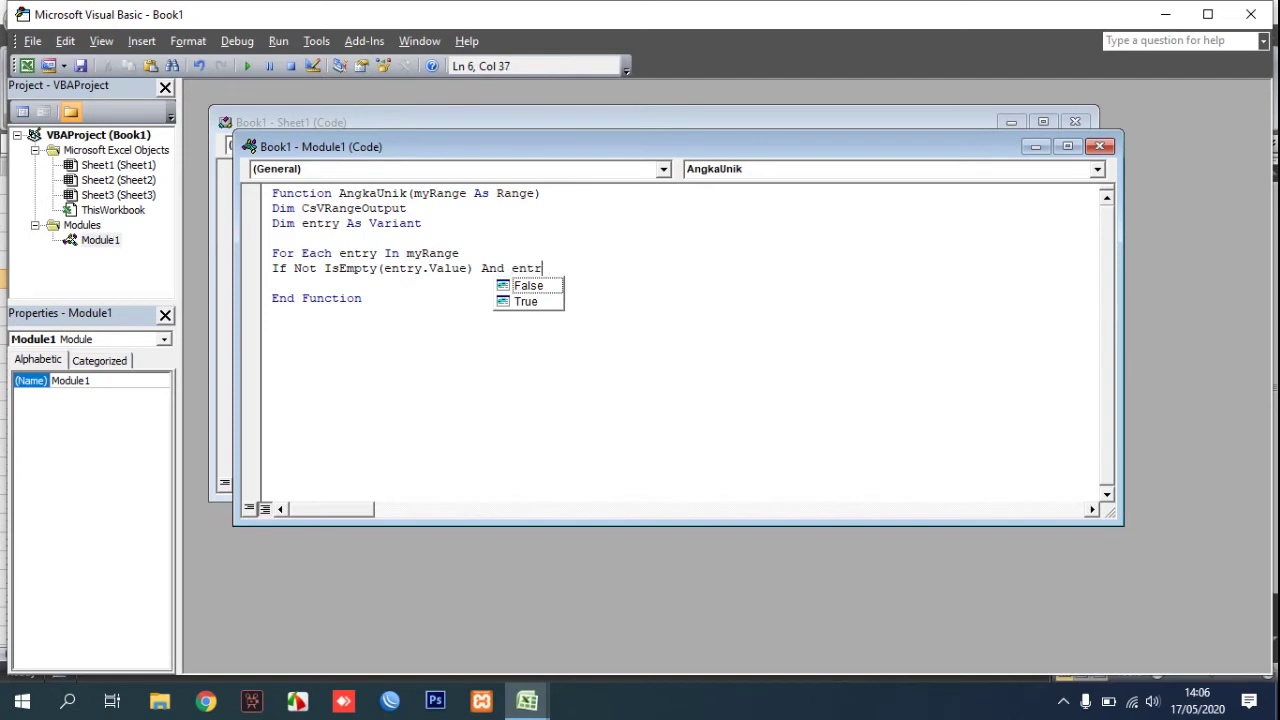
text(y.Va)
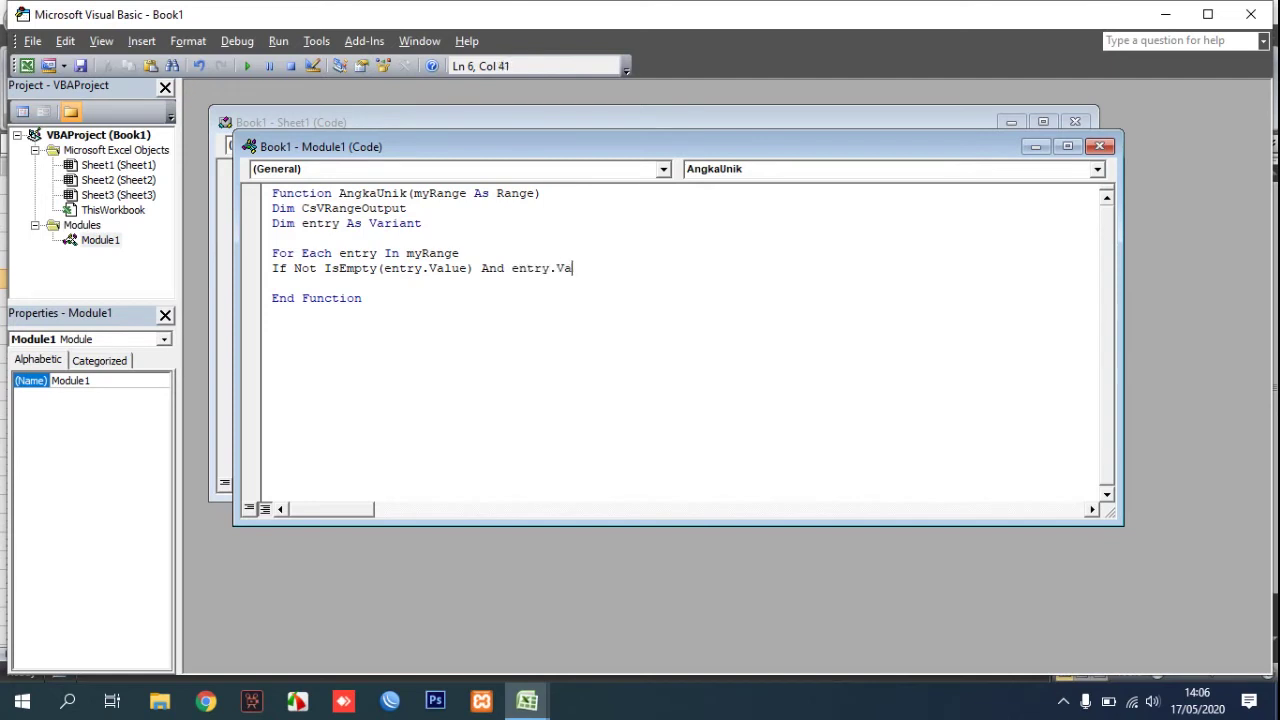
text(lue )
text(<>)
text( "")
text( Then)
Close the block with End If and the loop with Next
key(Return)
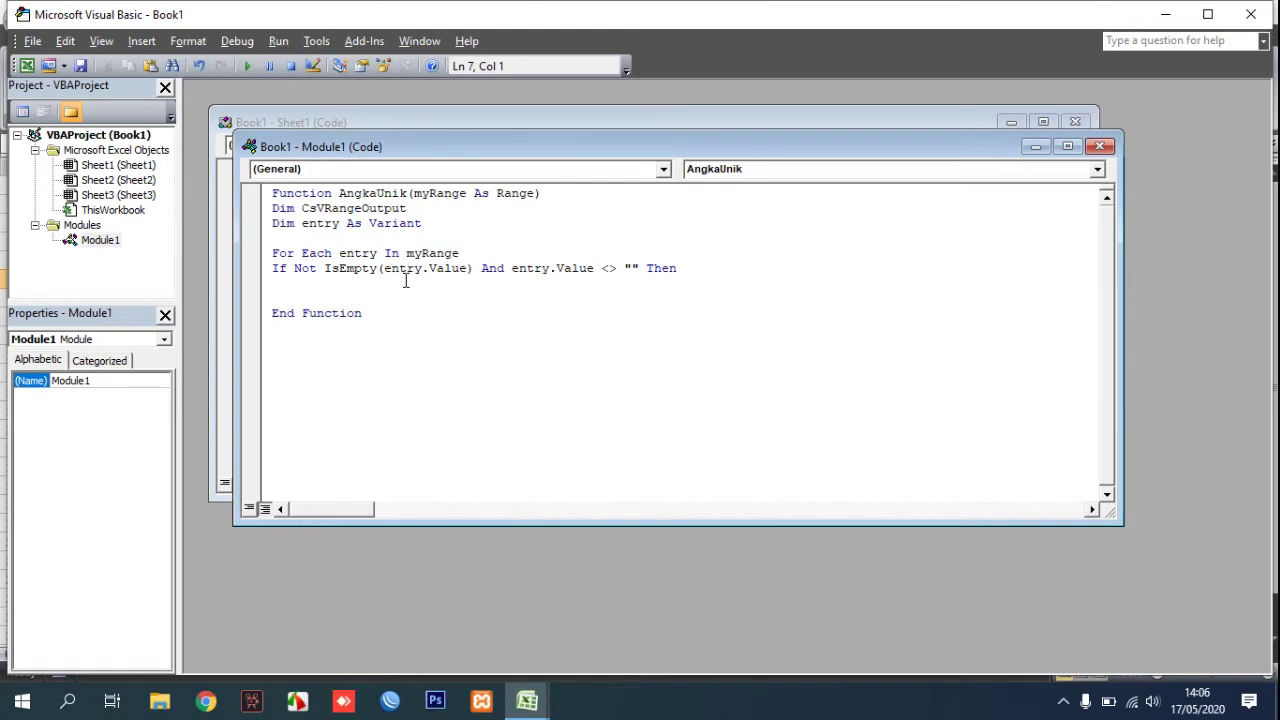
text(End)
text( If)
key(Return)
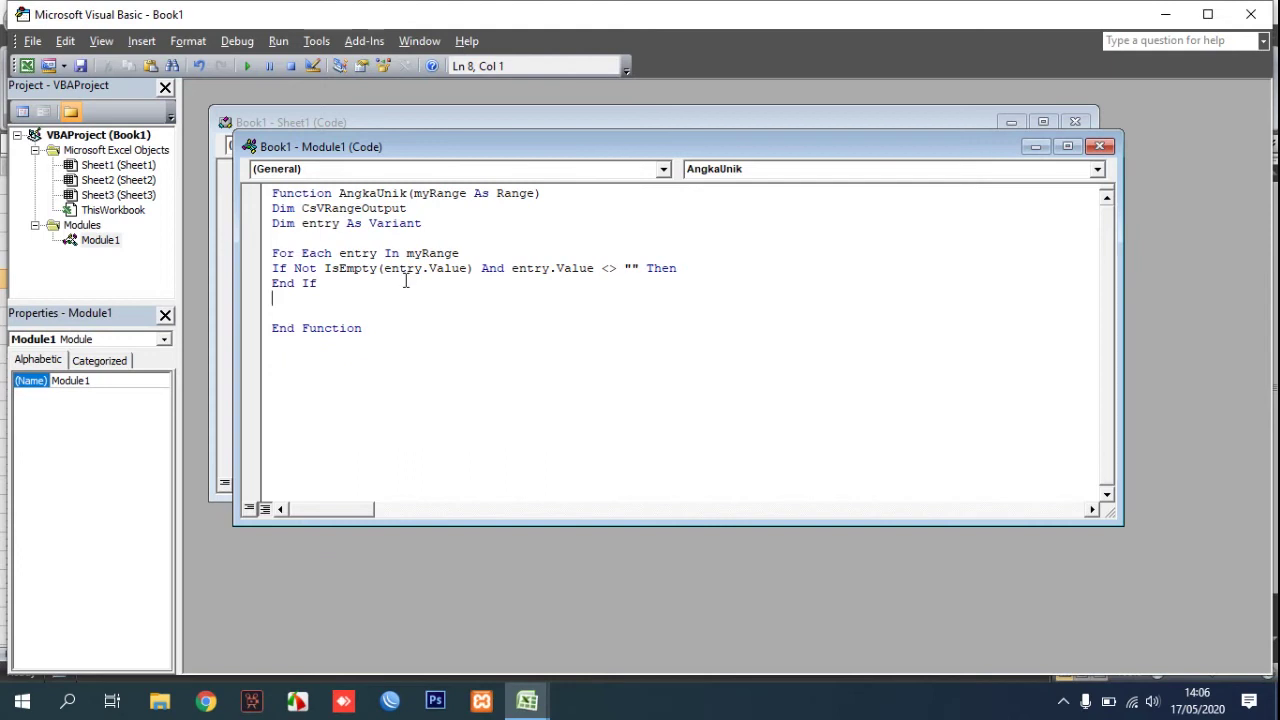
text(Nex)
text(t)
Insert an empty line inside the If block and begin the accumulation statement
click(685, 269)
key(Return)
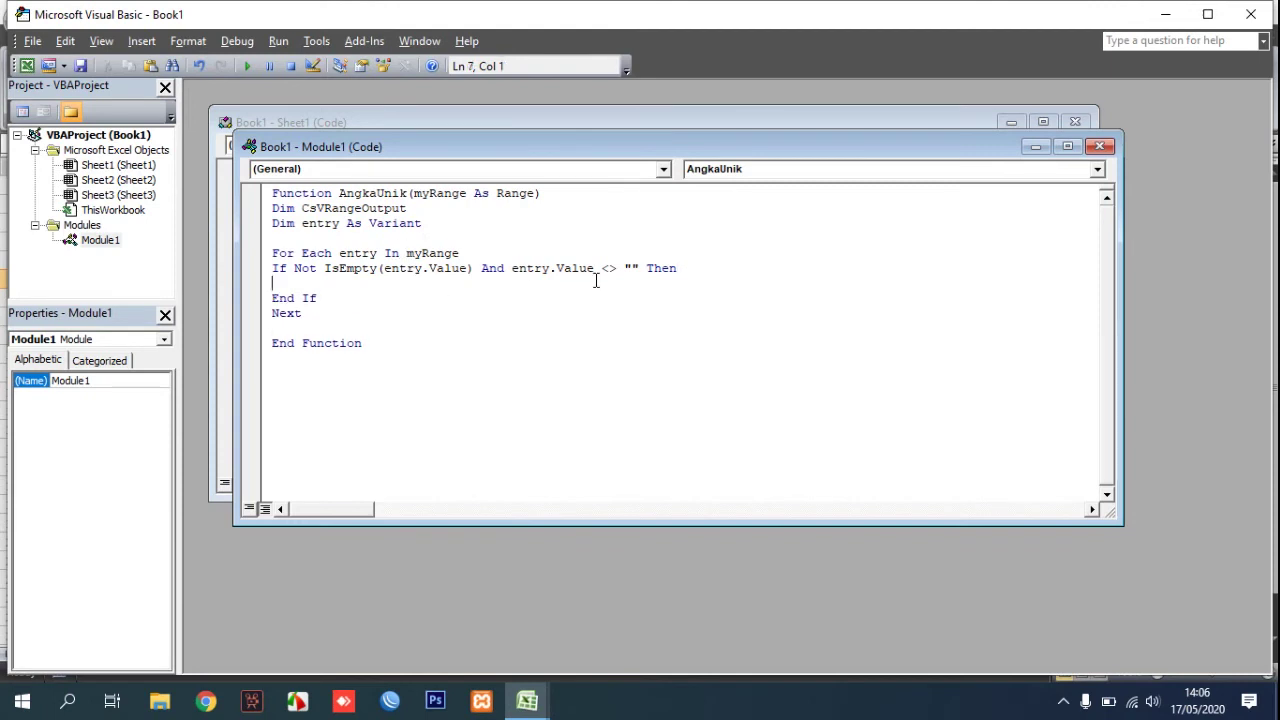
double_click(628, 268)
click(423, 288)
text(cs)
key(BackSpace)
text(v)
Complete the line CsVRangeOutput = CsVRangeOutput & entry.Value & "," using the copied variable name
double_click(347, 210)
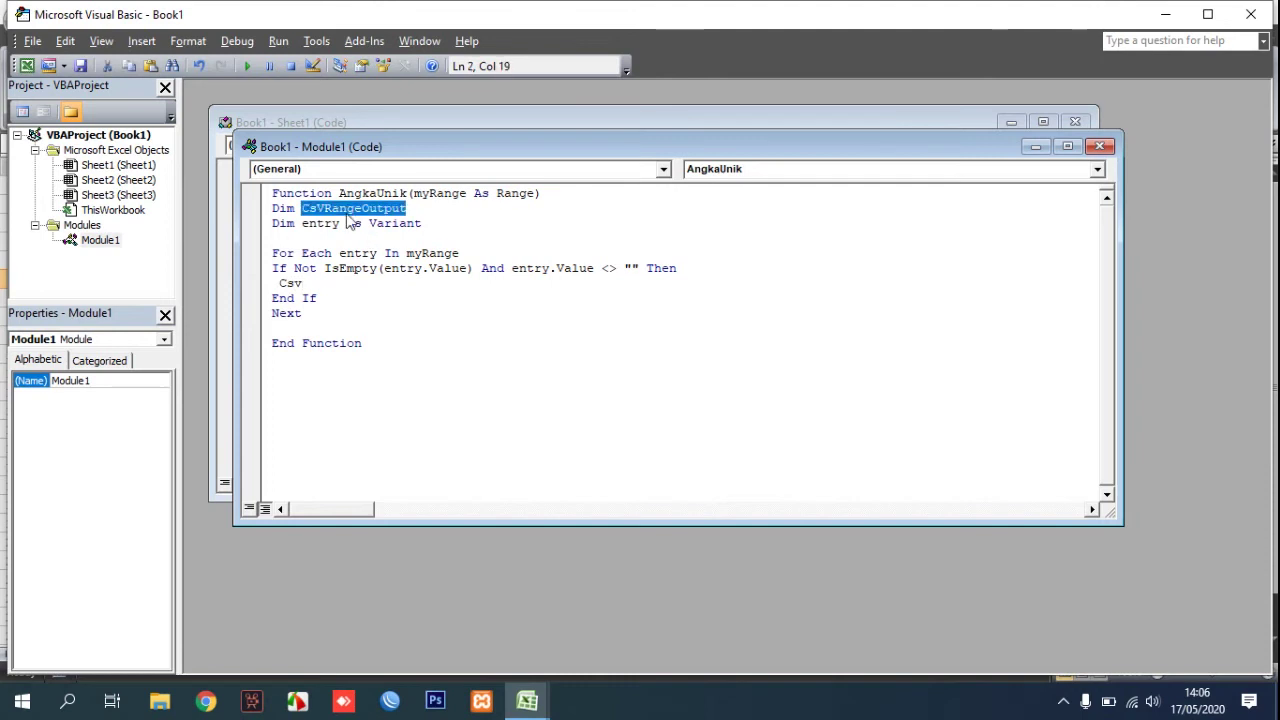
key(ctrl+c)
click(294, 283)
double_click(290, 283)
key(ctrl+v)
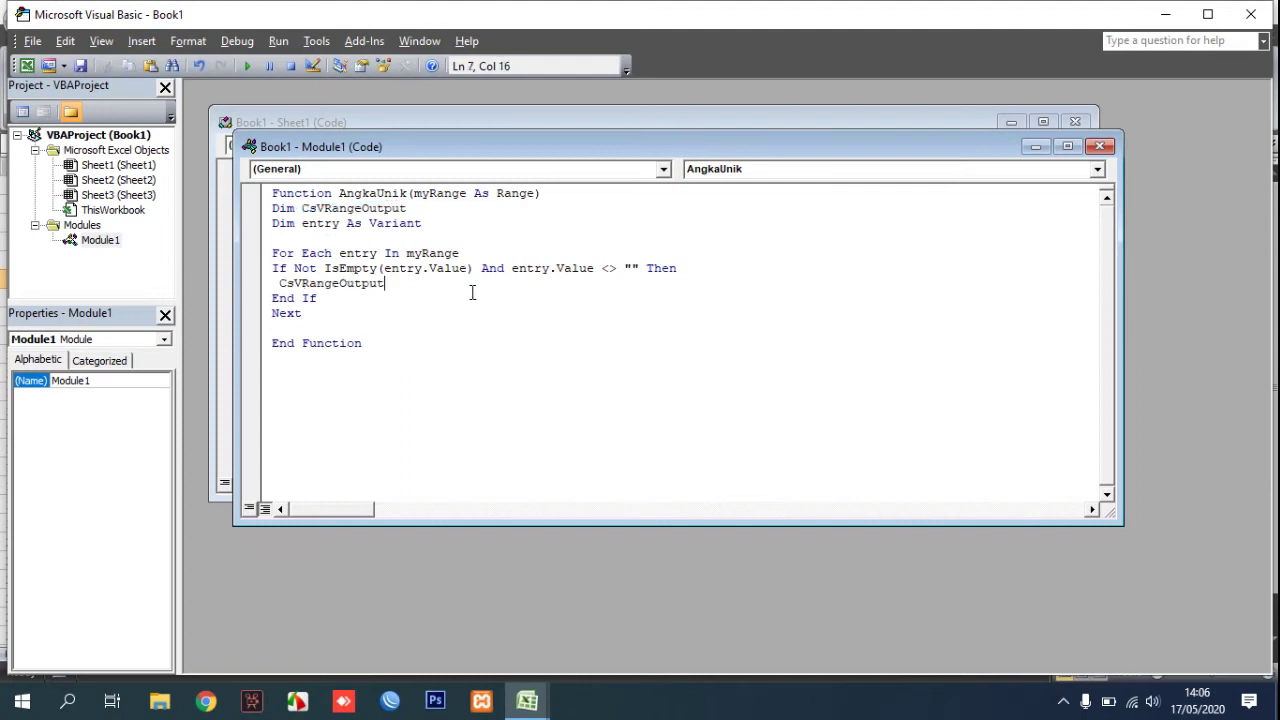
text( =)
key(ctrl+v)
text(& )
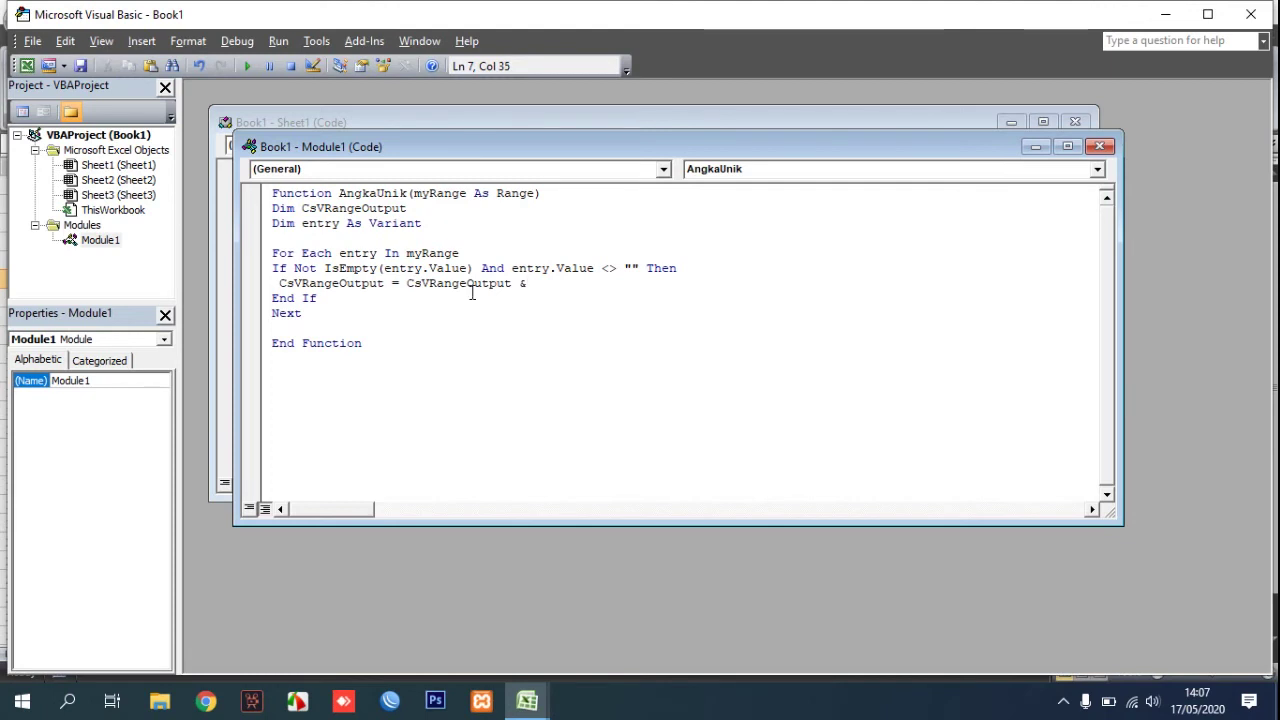
text(entry)
text(.Val)
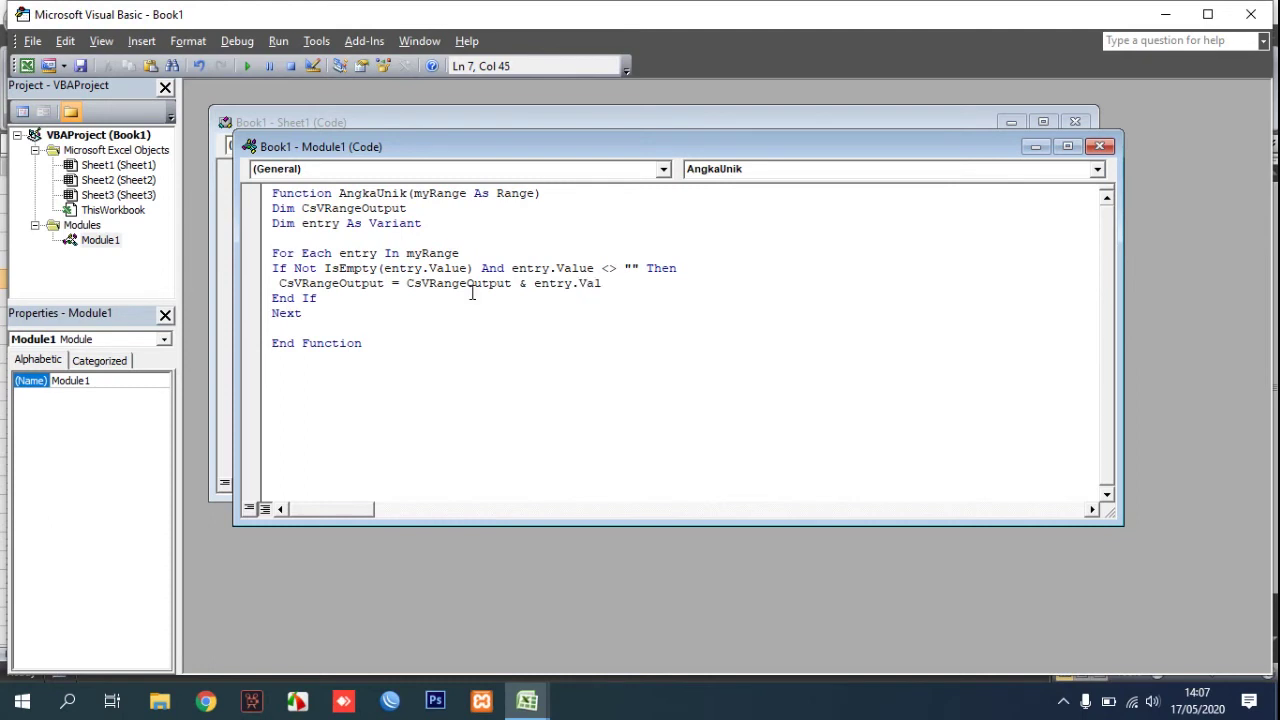
text(ue)
text( & )
text(",)
Add the return line AngkaUnik = Left(CsVRangeOutput, Len(CsVRangeOutput) - 1) before End Function
click(380, 325)
text(Angka)
text(Unik )
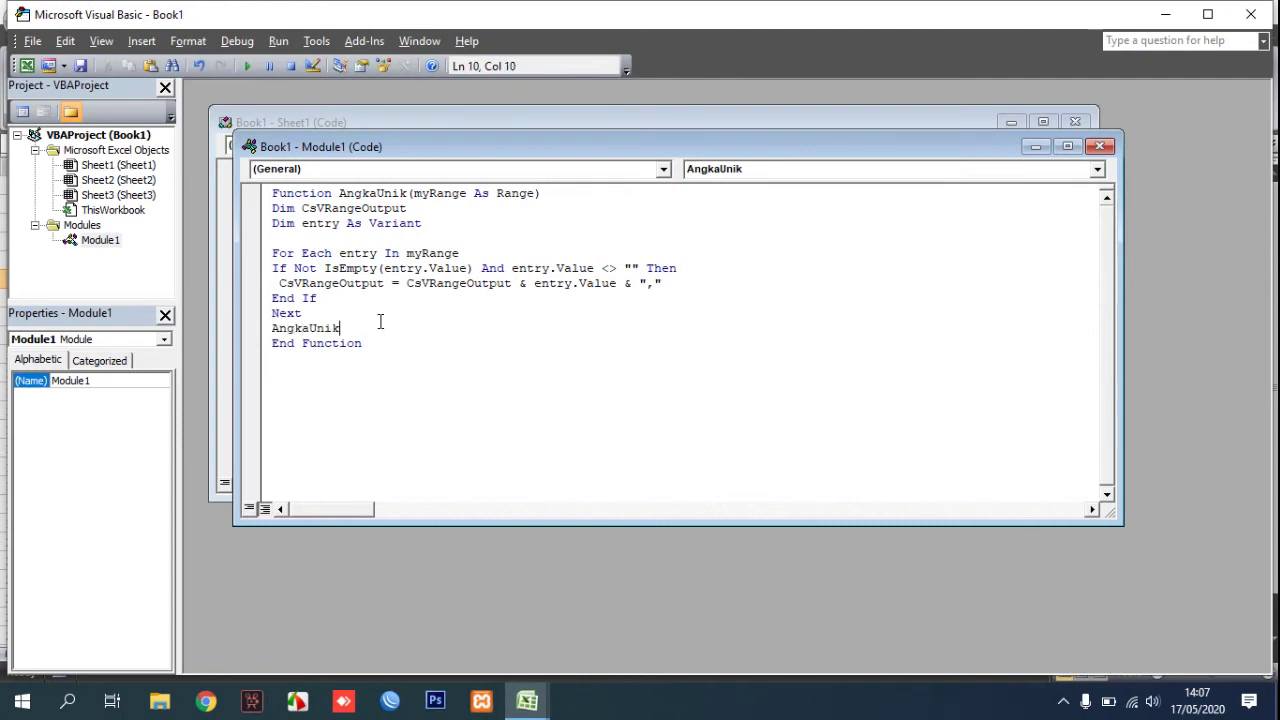
text(=)
click(366, 190)
click(606, 416)
text(Left()
text(CsVRangeOutput)
text(, Le)
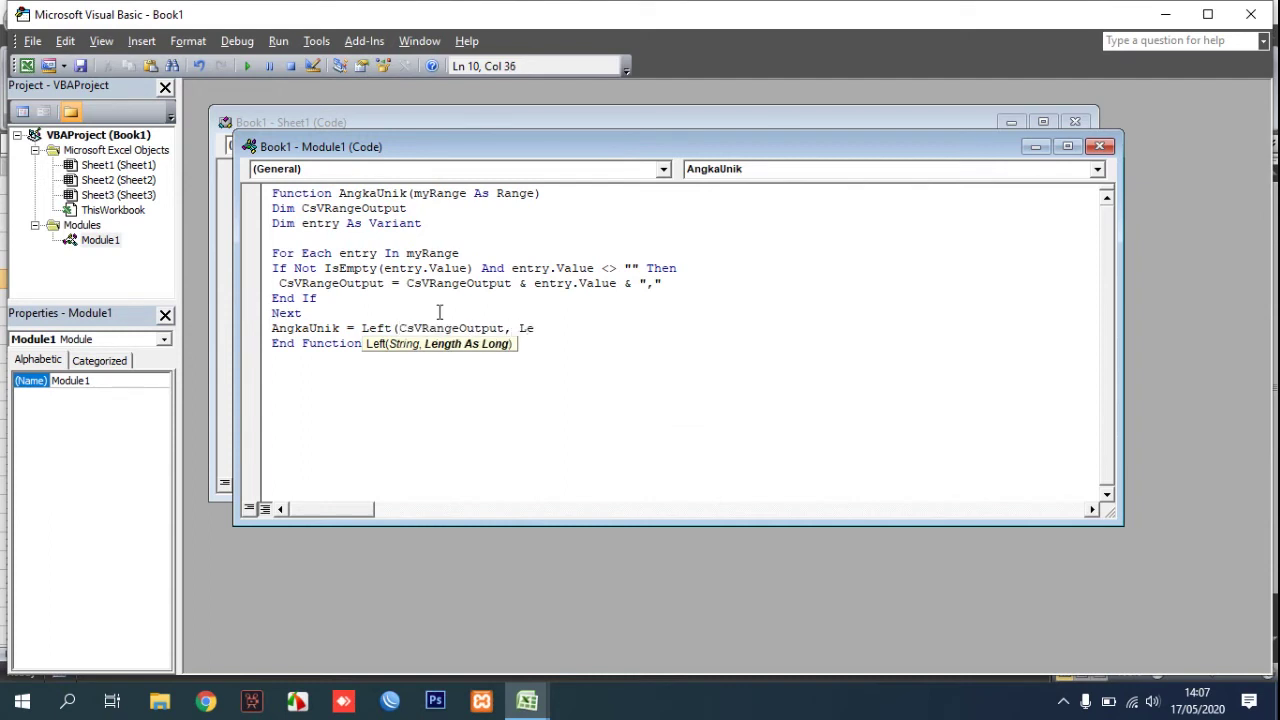
text(n)
text(()
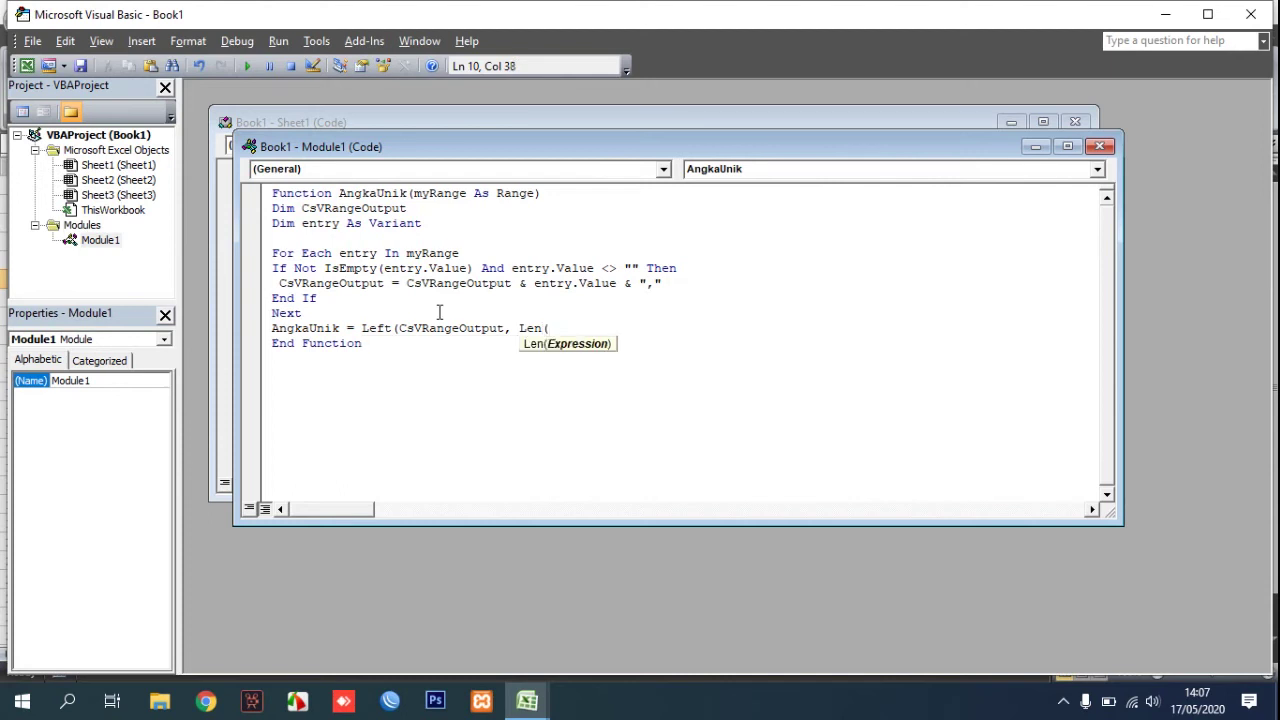
text(CsVRangeOutput)
text() - )
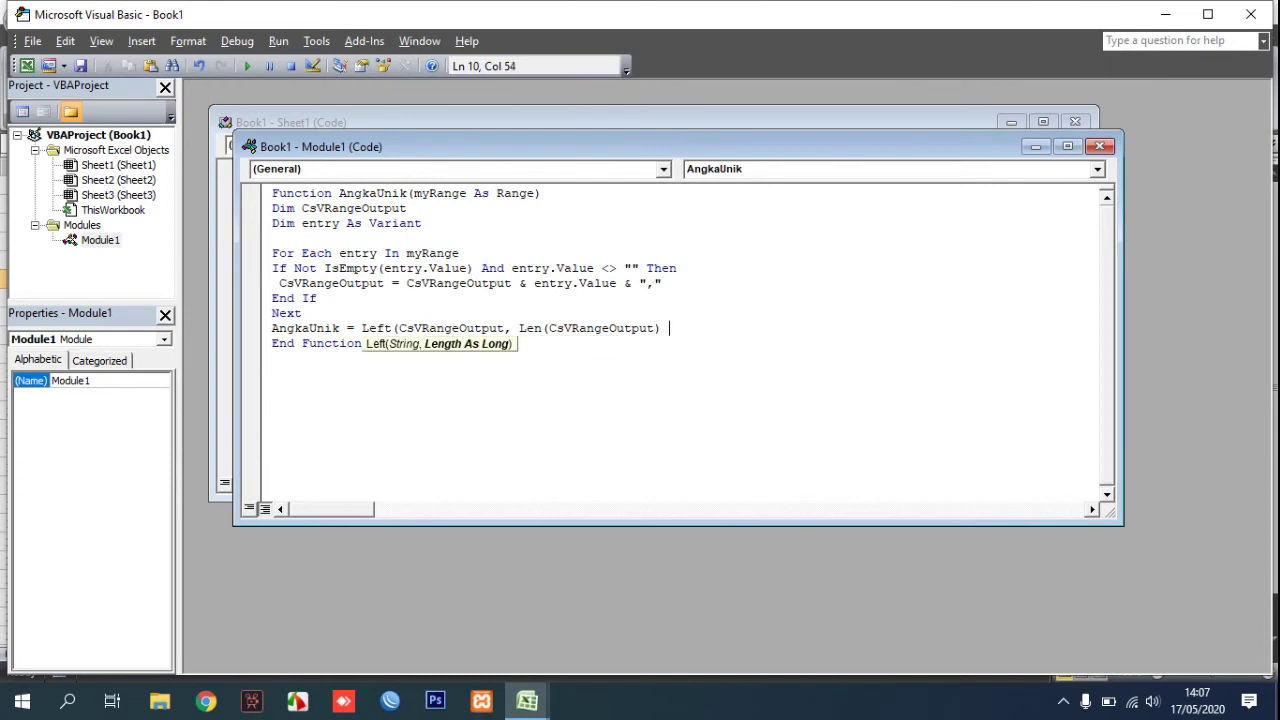
text(1)
text())
click(464, 406)
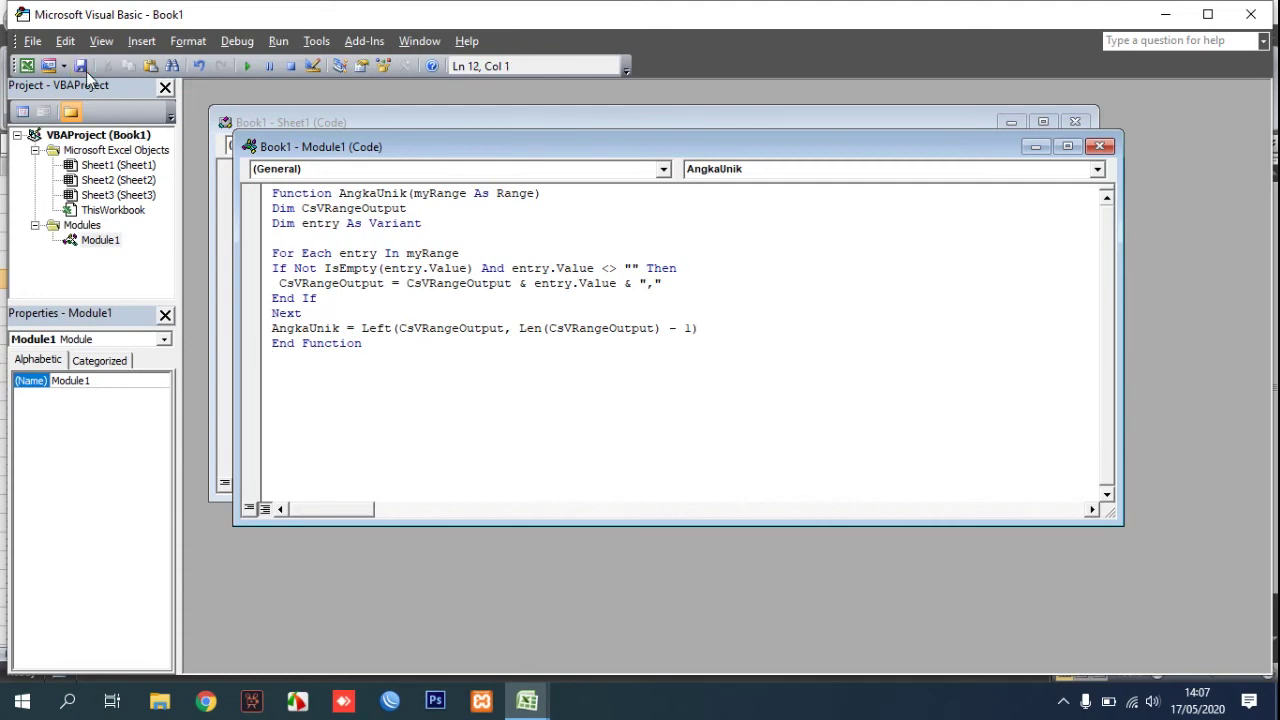
key(alt+F11)
Save the workbook as Book1.xlsm in Excel Macro-Enabled Workbook format
key(ctrl+s)
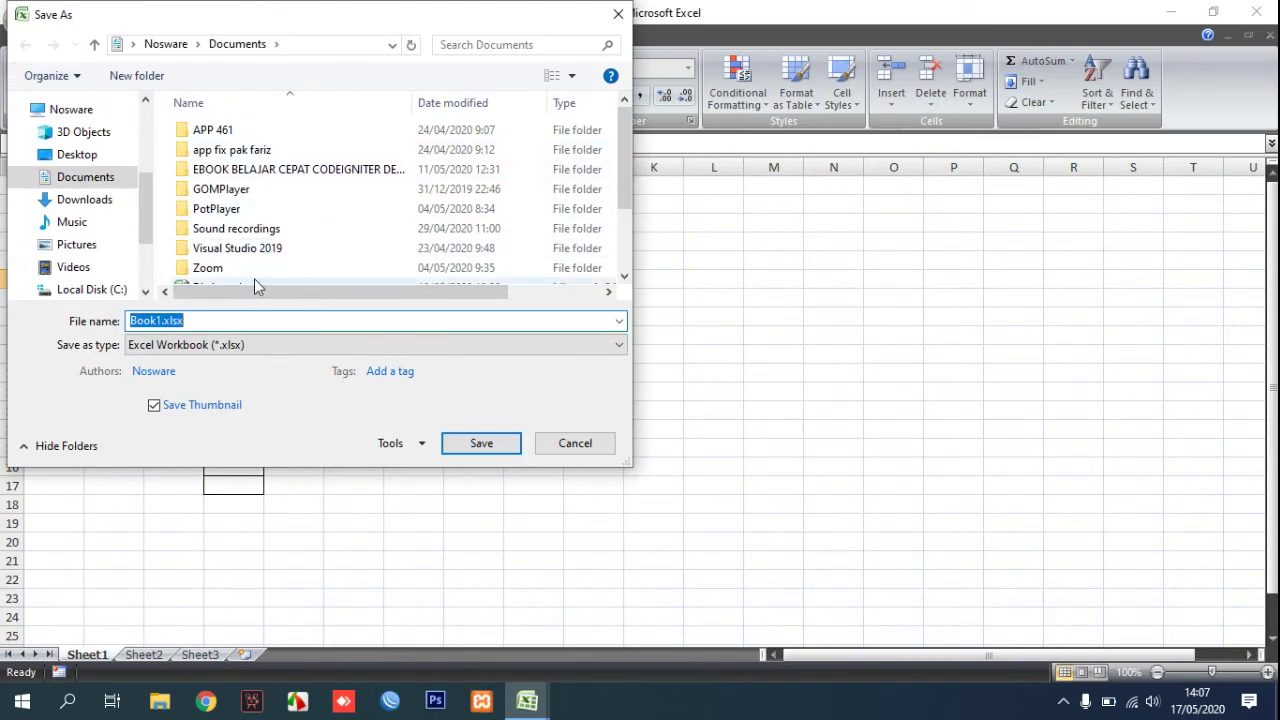
click(240, 341)
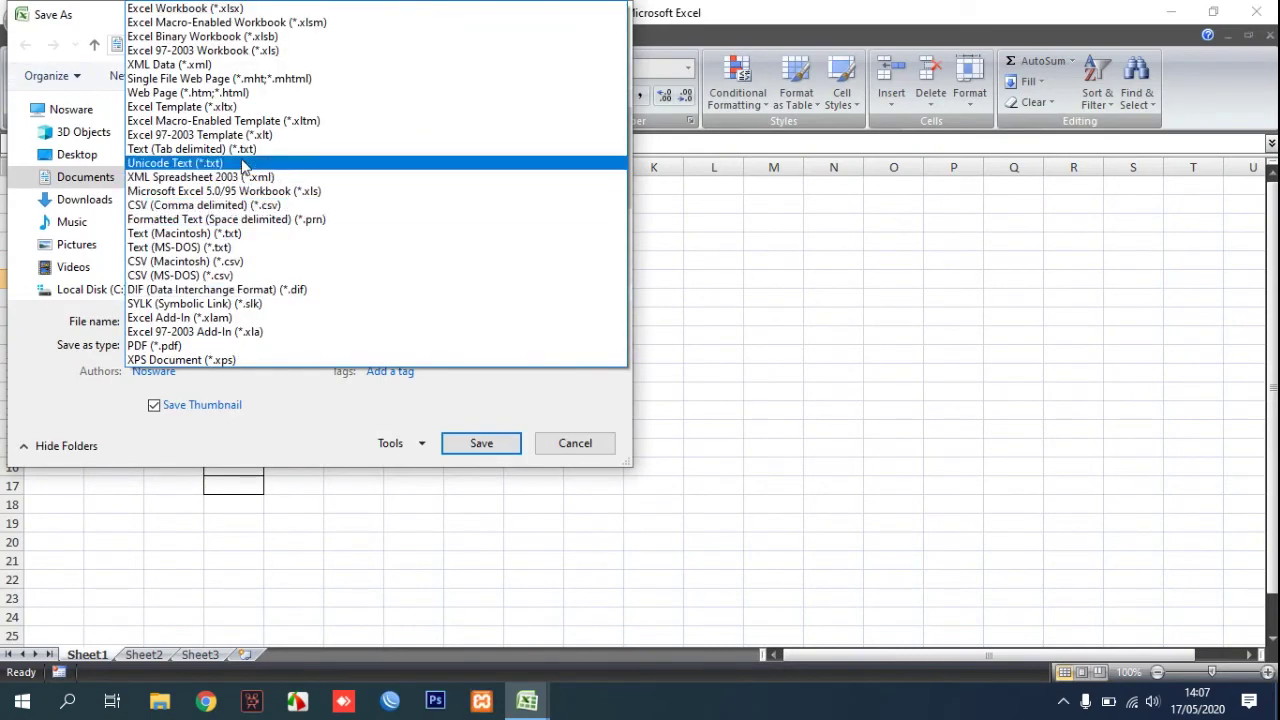
click(267, 22)
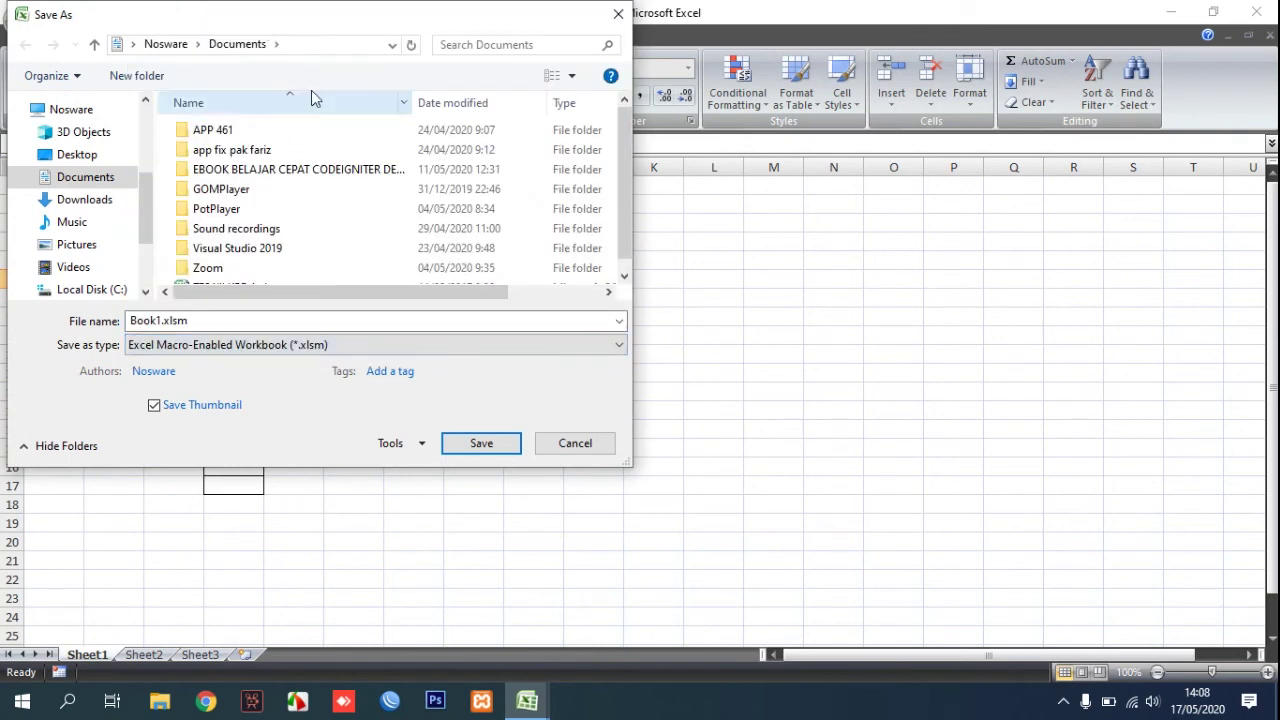
click(463, 443)
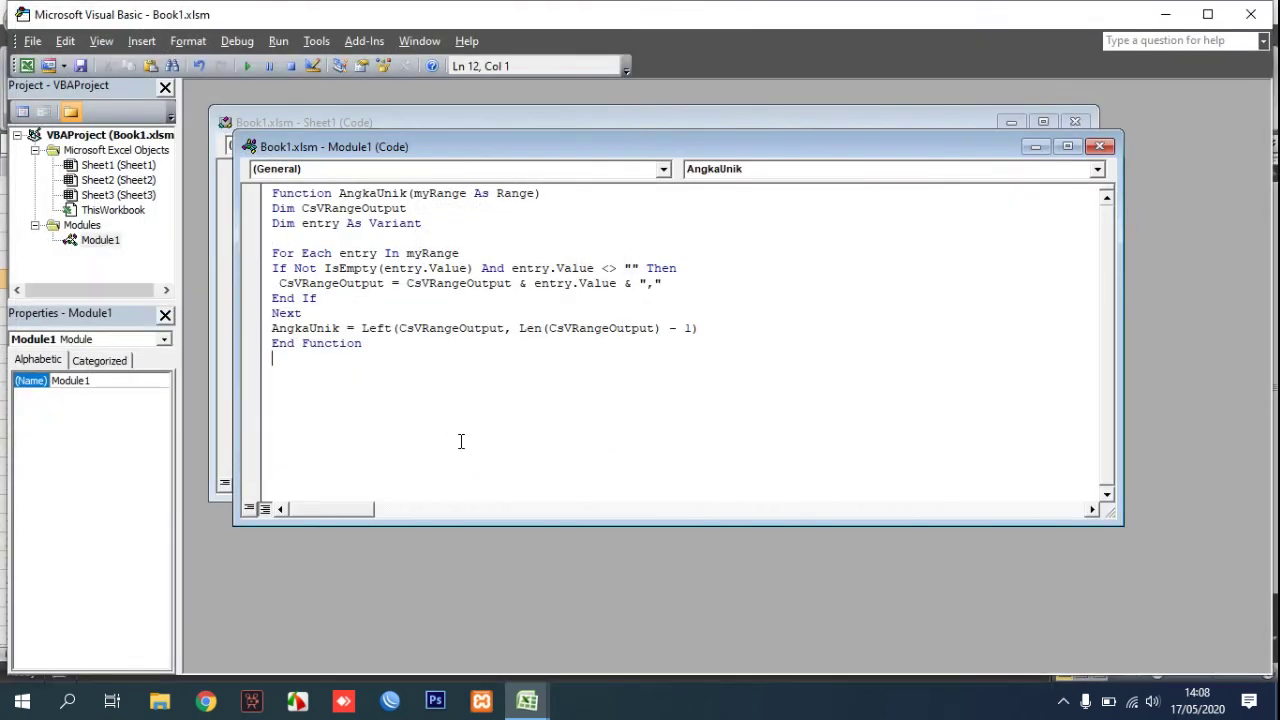
Close the Module1 and Sheet1 code windows and exit the VBA editor
click(1099, 146)
click(1080, 121)
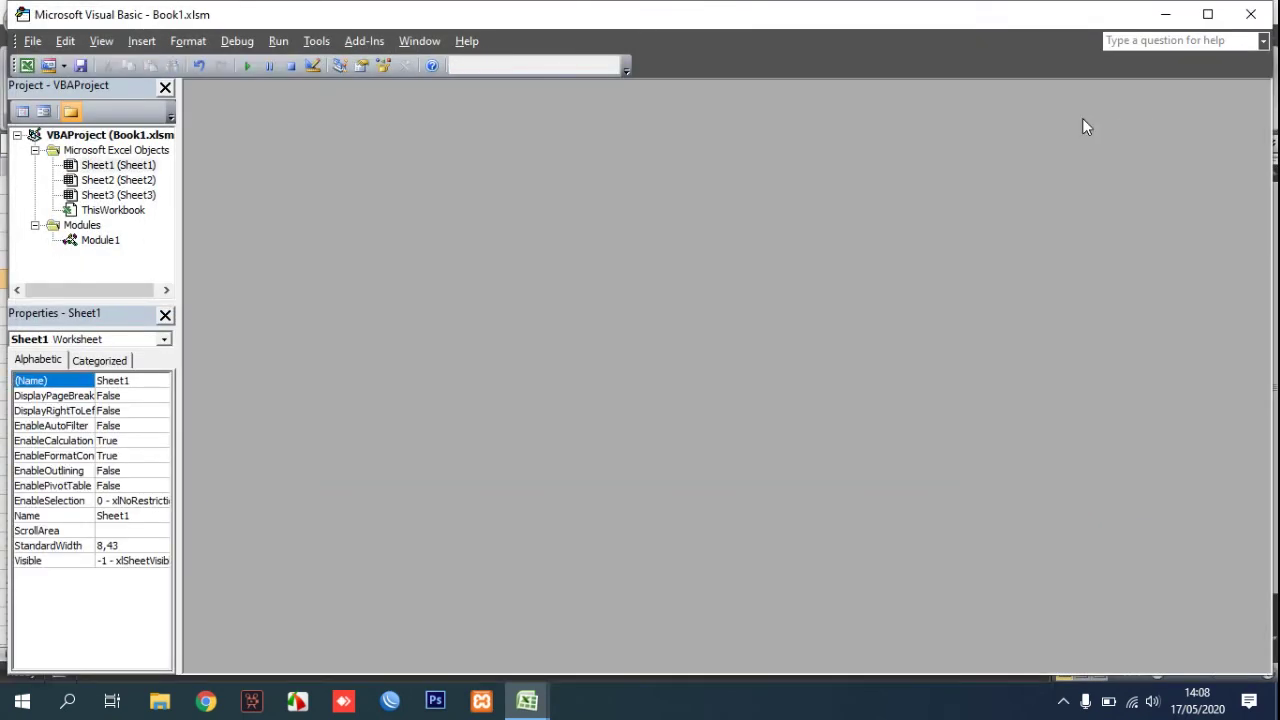
click(1250, 14)
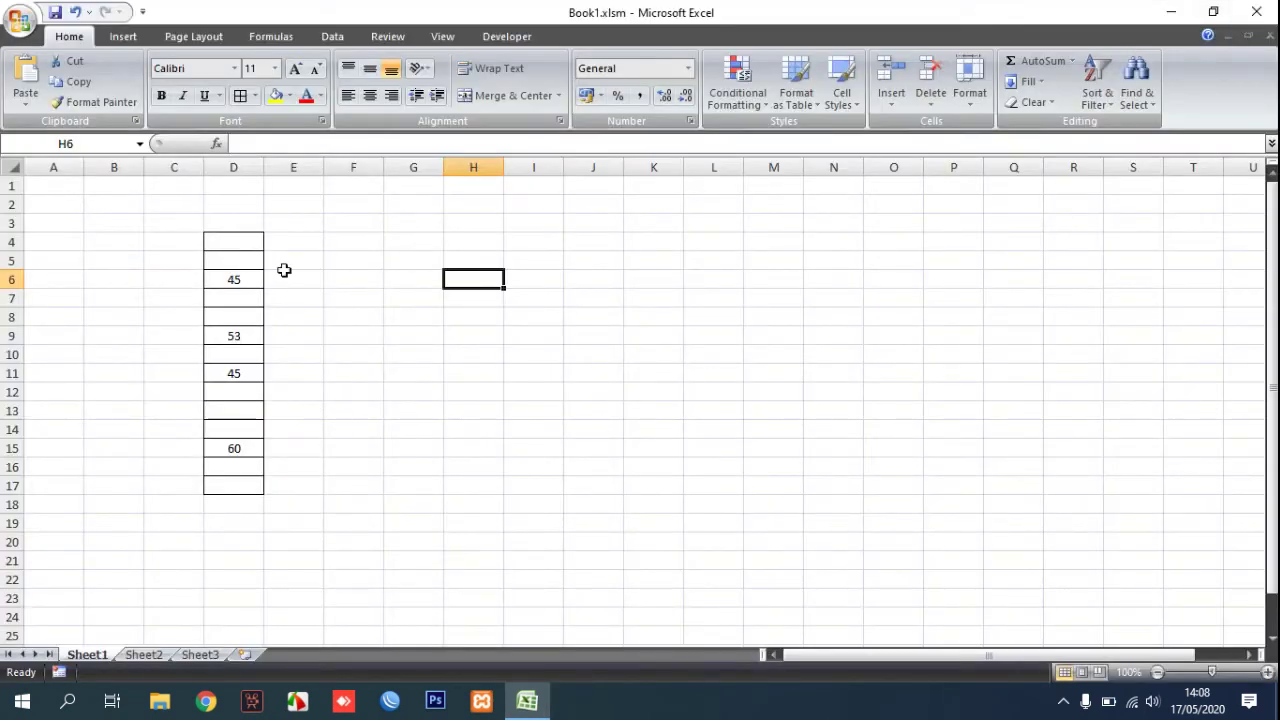
Enter =AngkaUnik(D4:D17) in G6
click(408, 285)
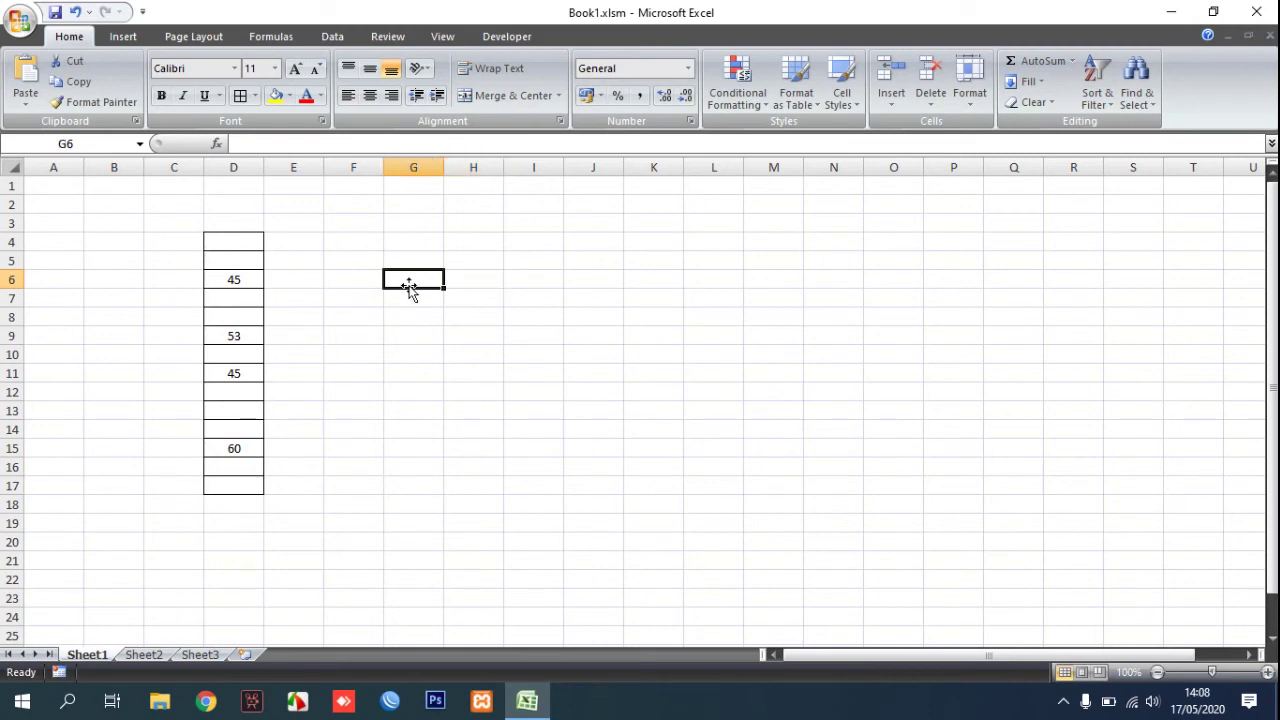
text(AN)
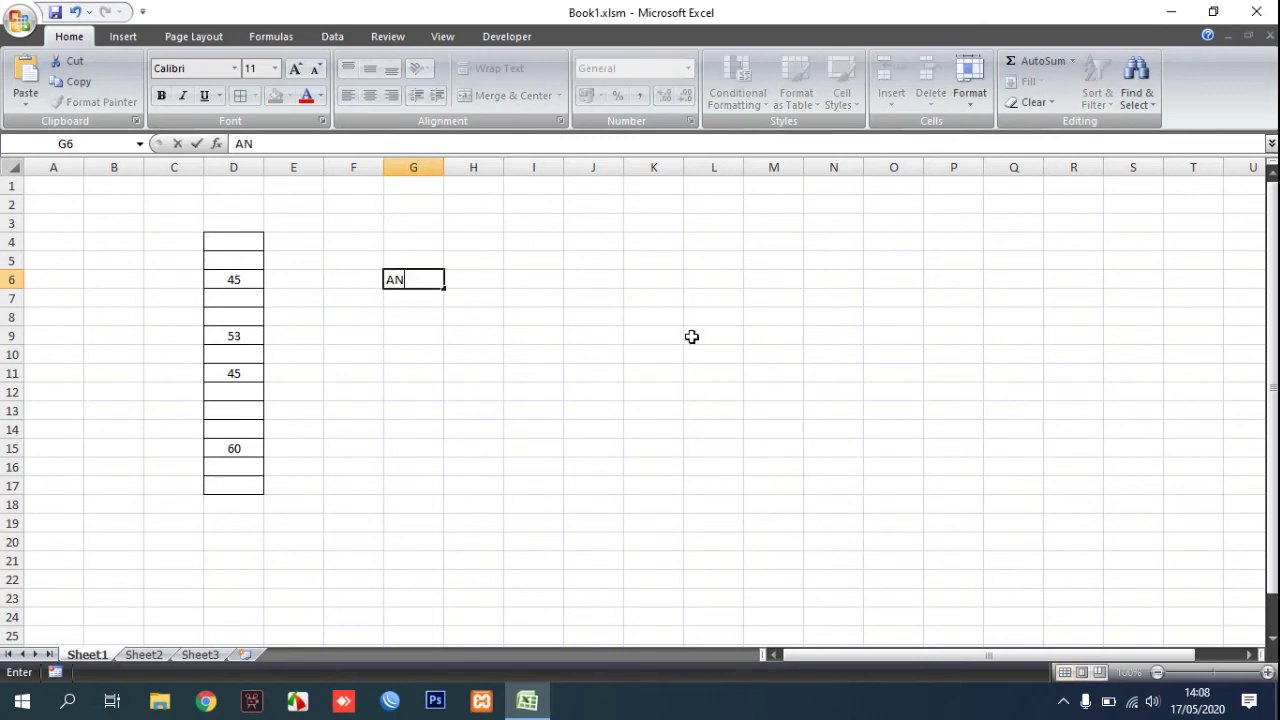
text(g)
key(BackSpace)
key(BackSpace)
key(BackSpace)
text(=)
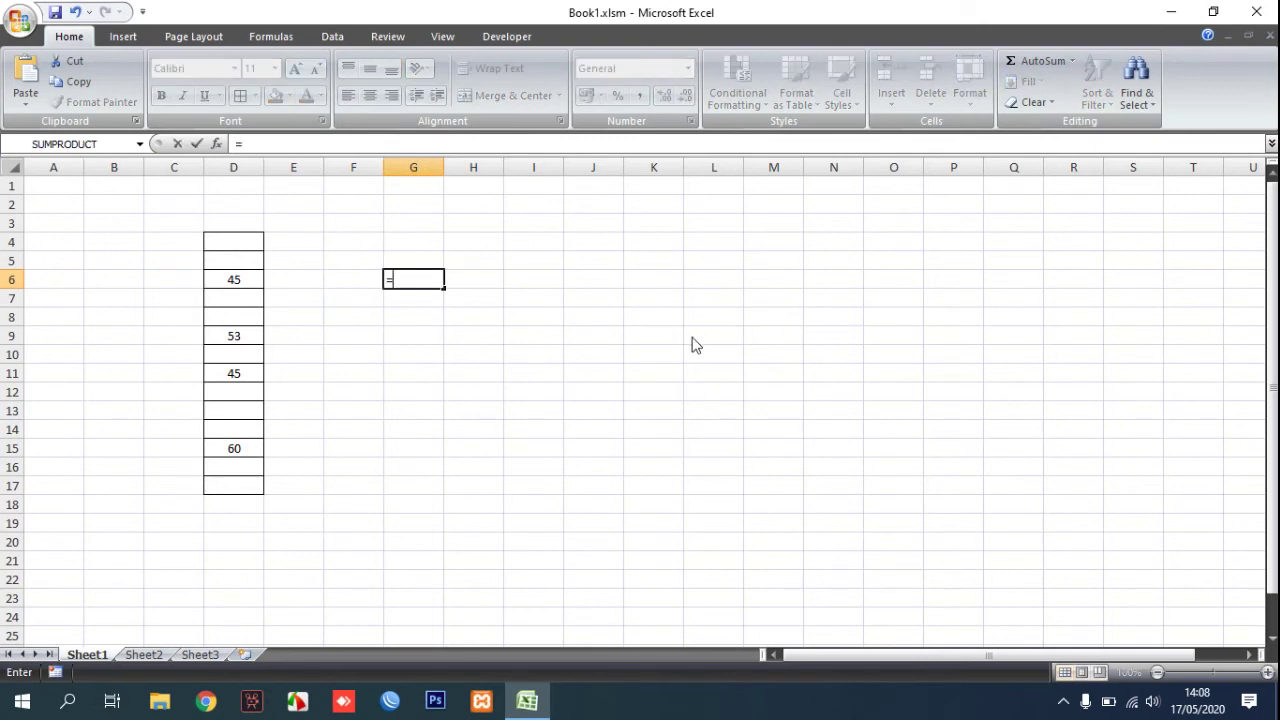
text(ang)
key(Tab)
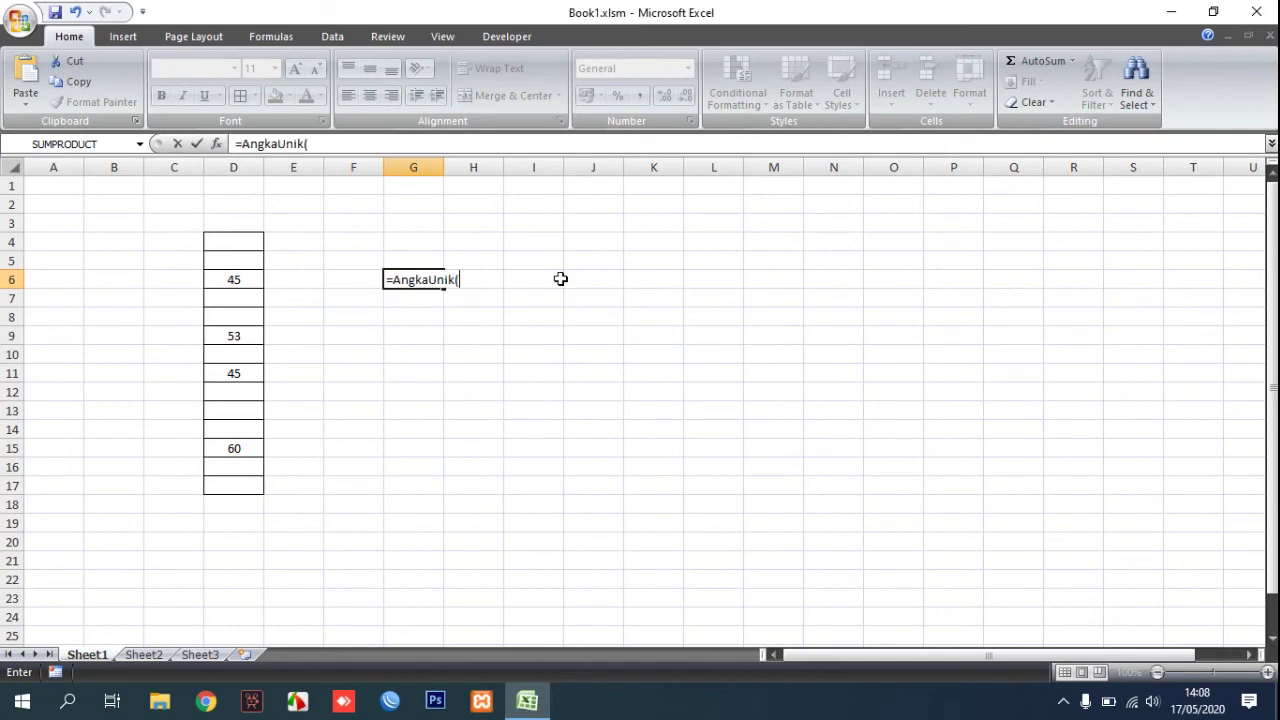
drag(232, 243, 233, 486)
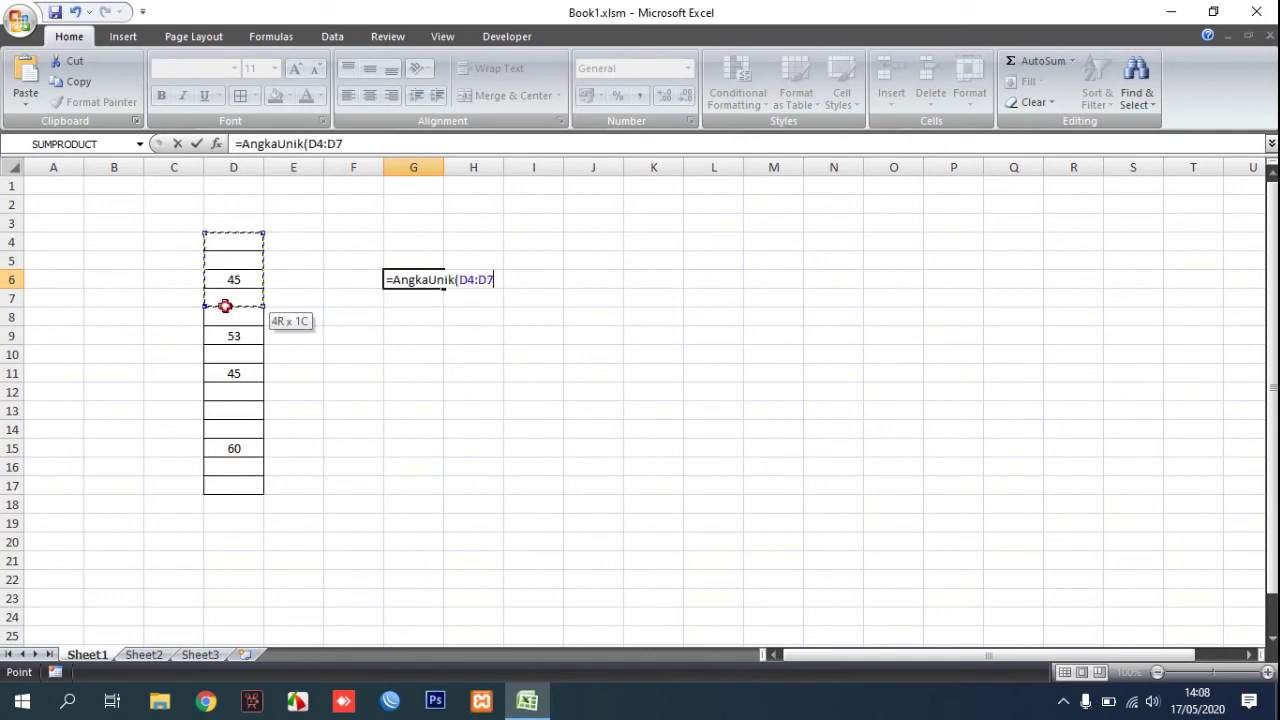
key(Tab)
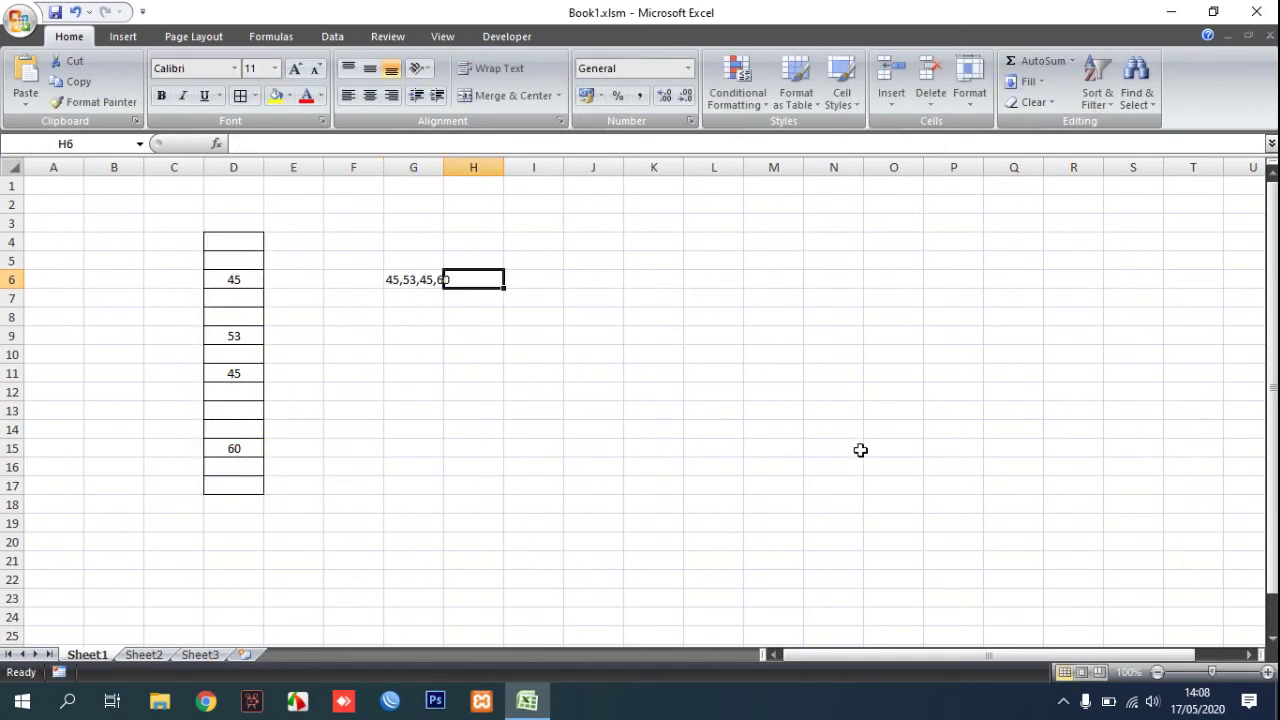
Widen column G and make the G6 result bold, centred and two sizes larger
drag(443, 167, 469, 177)
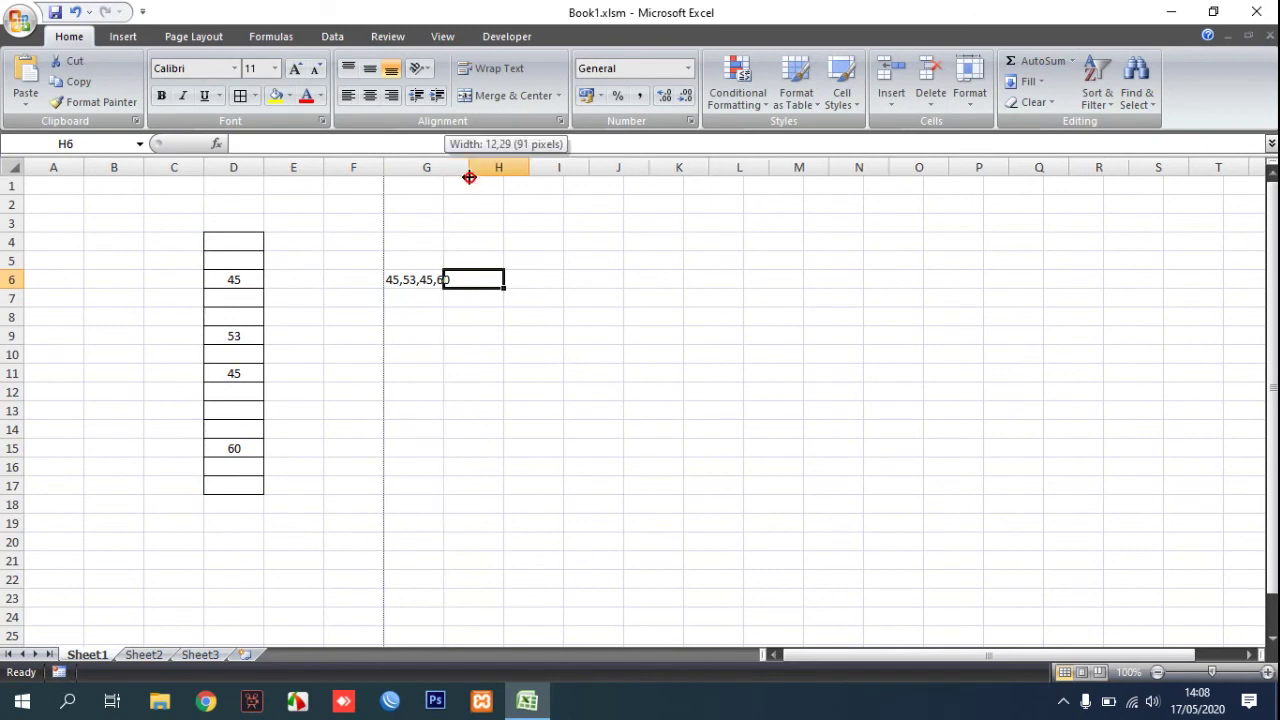
click(420, 279)
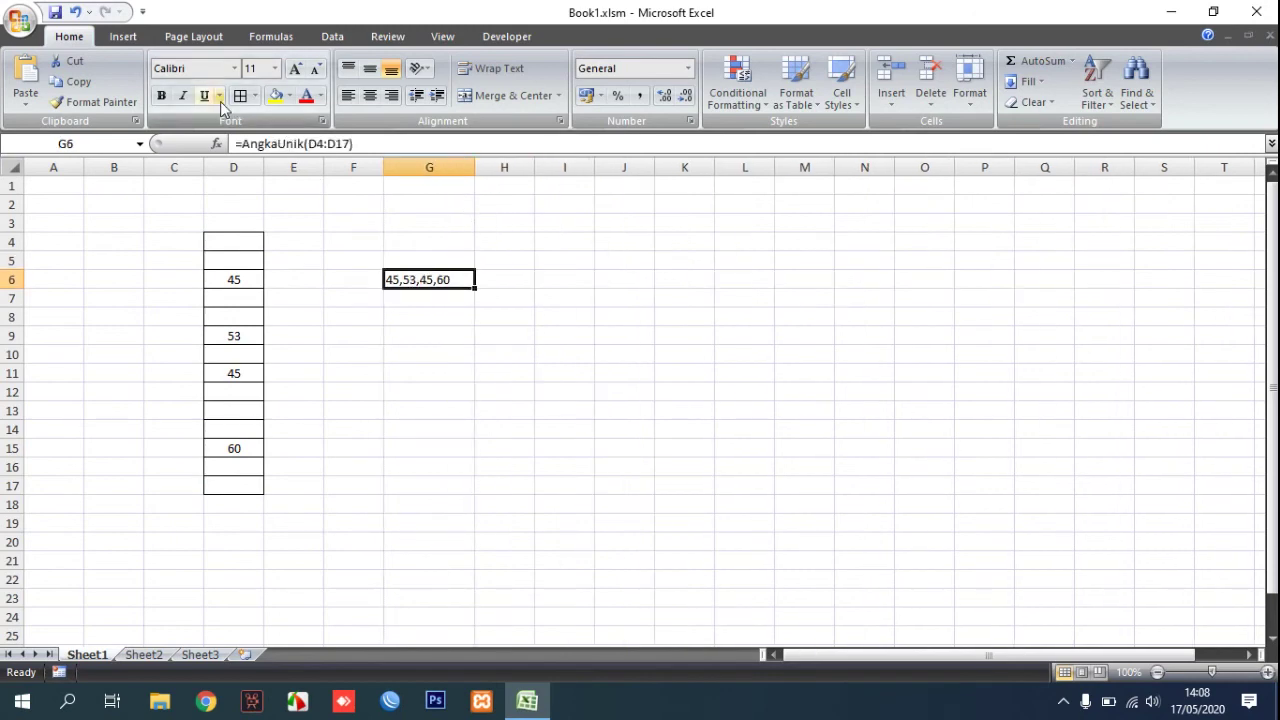
click(161, 96)
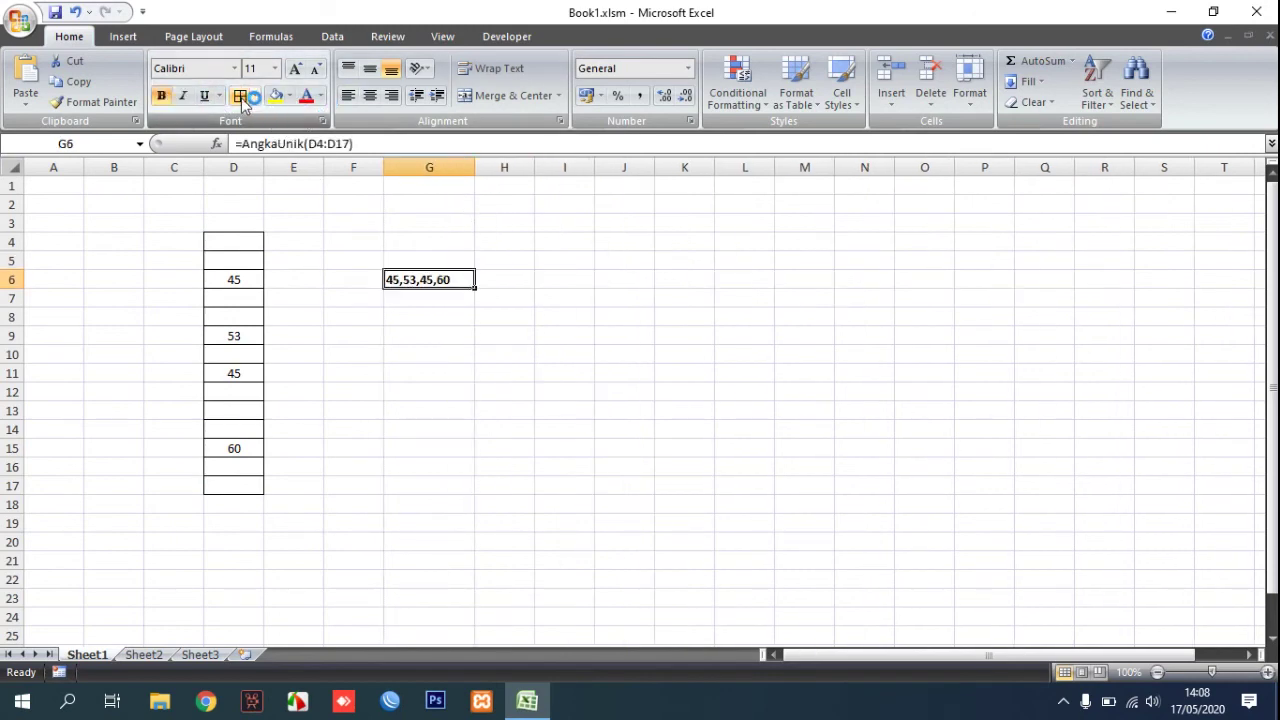
click(369, 95)
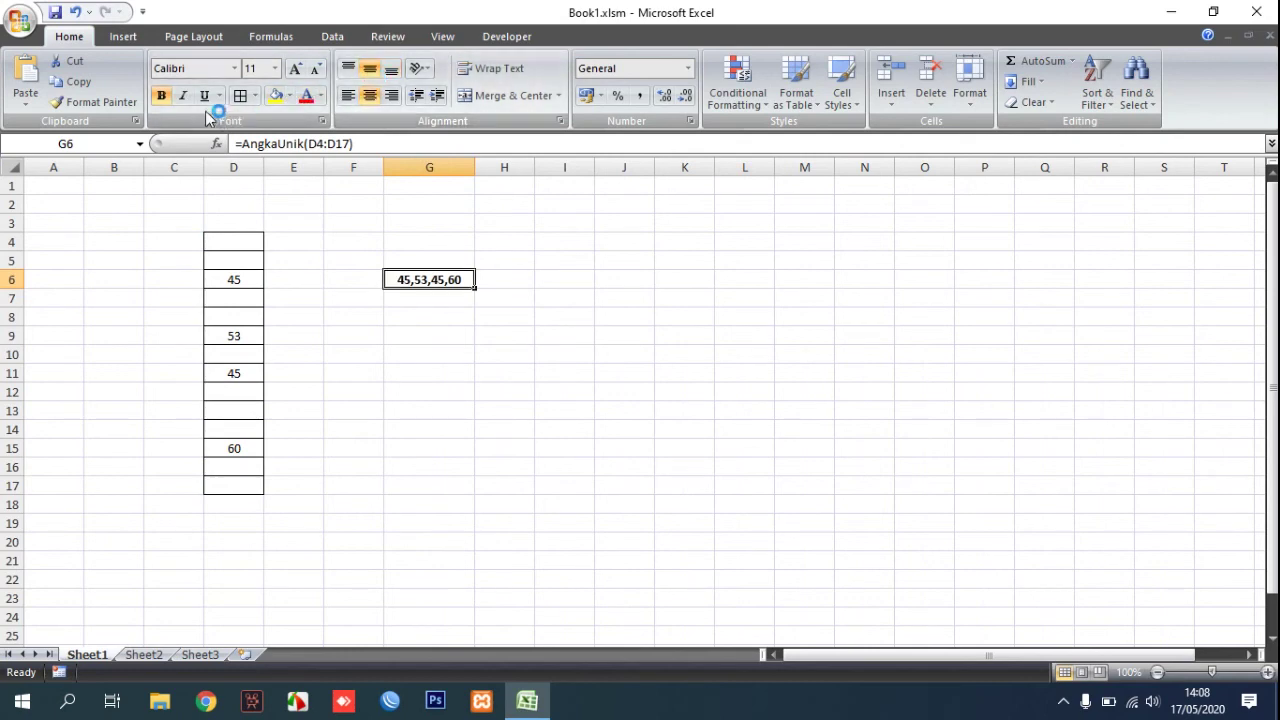
click(294, 68)
click(294, 68)
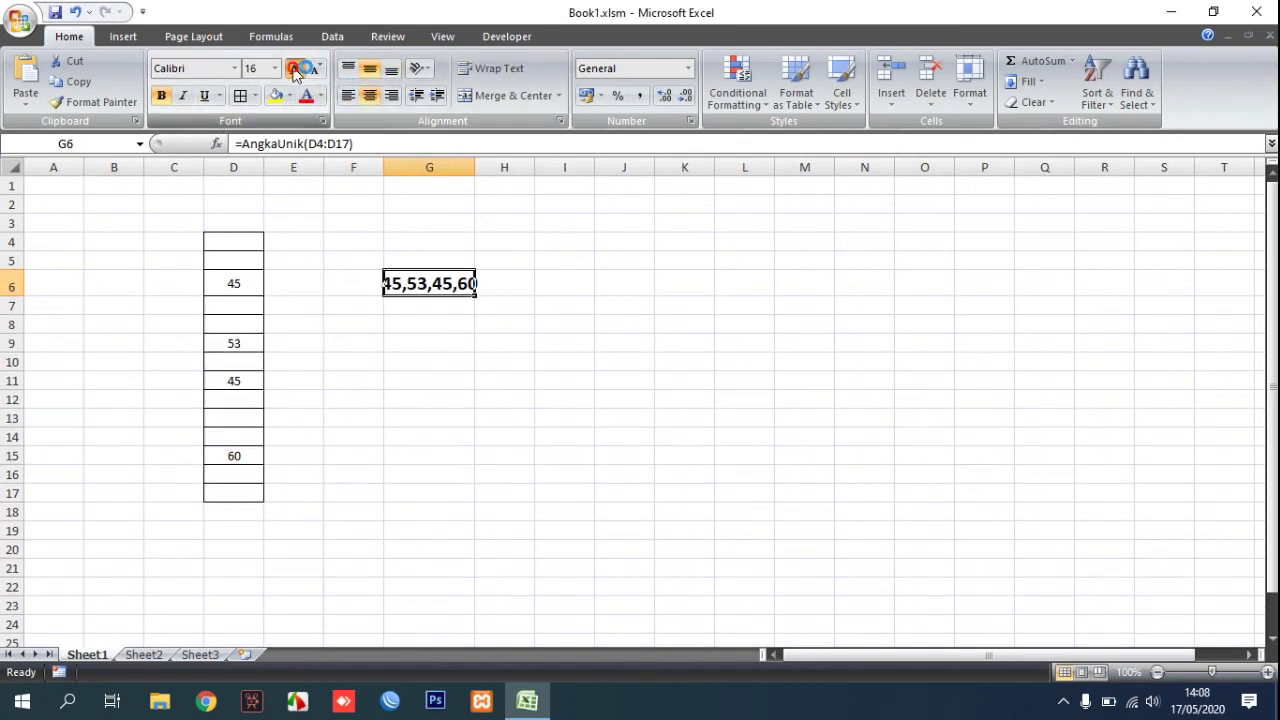
click(294, 68)
click(294, 68)
drag(245, 245, 233, 490)
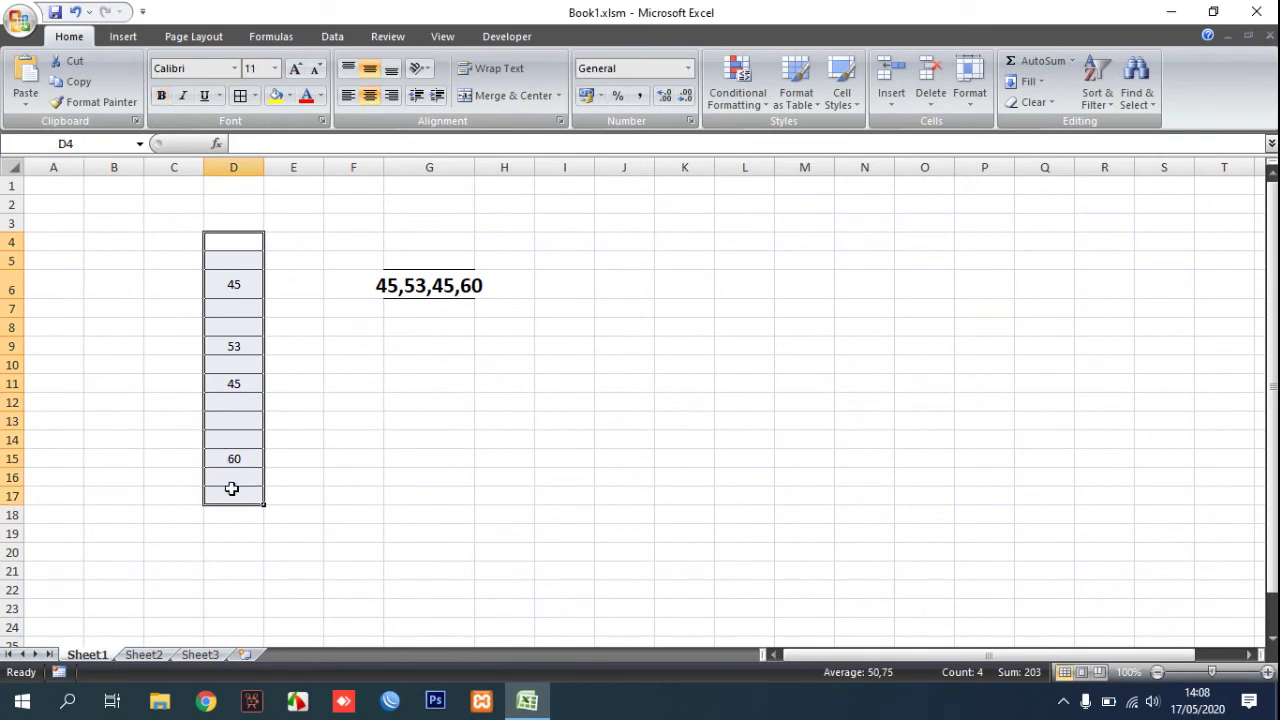
Enlarge the D4:D17 numbers, then centre, middle-align and border K3:P3
click(290, 72)
click(294, 68)
click(294, 68)
click(294, 68)
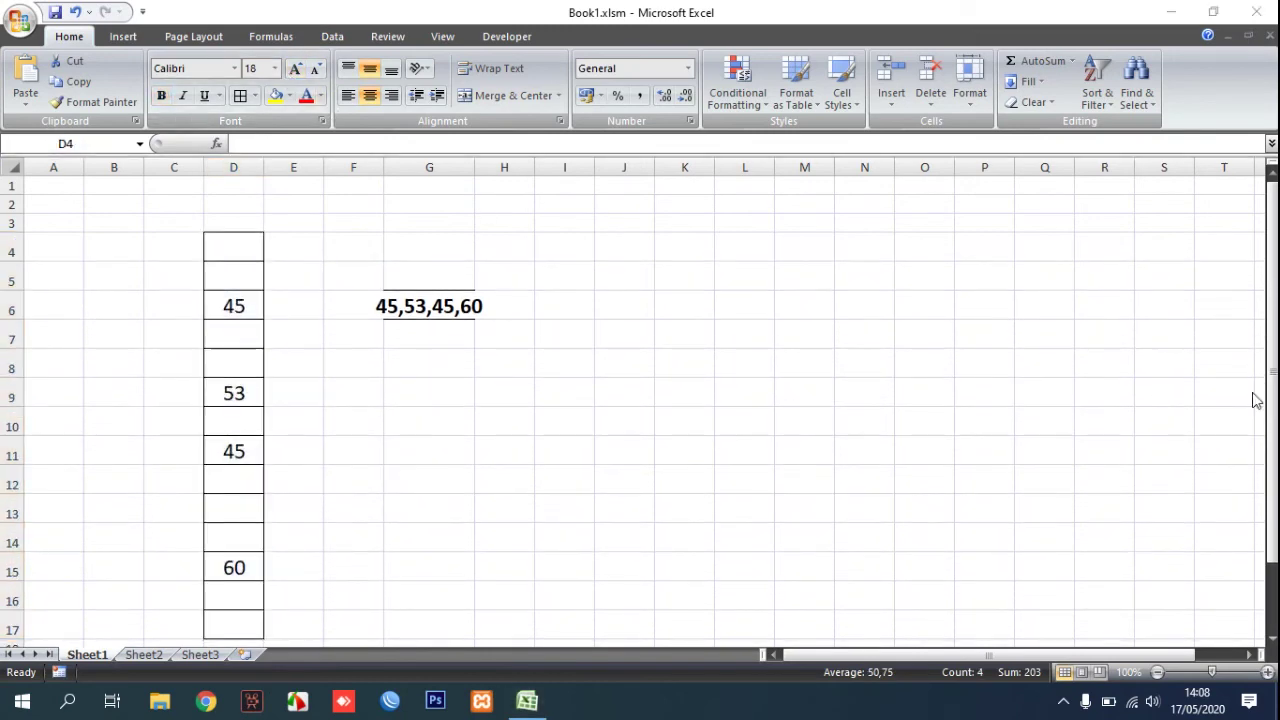
click(666, 227)
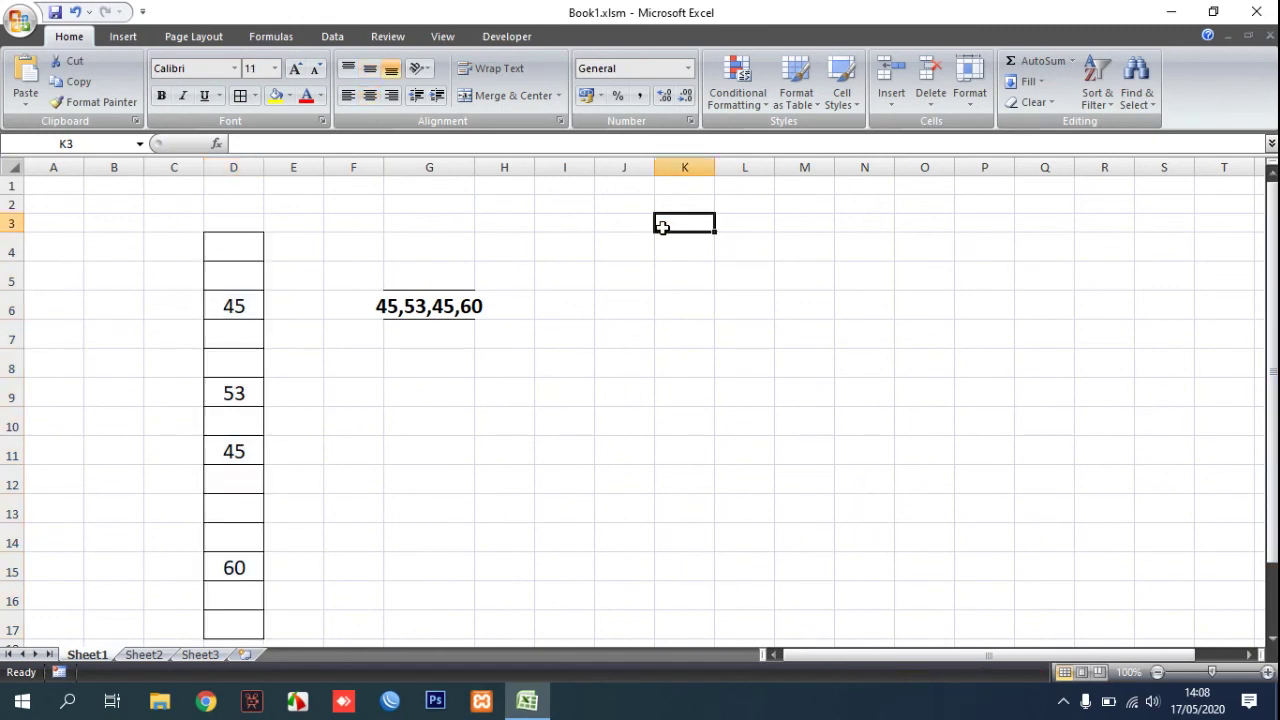
drag(671, 221, 985, 222)
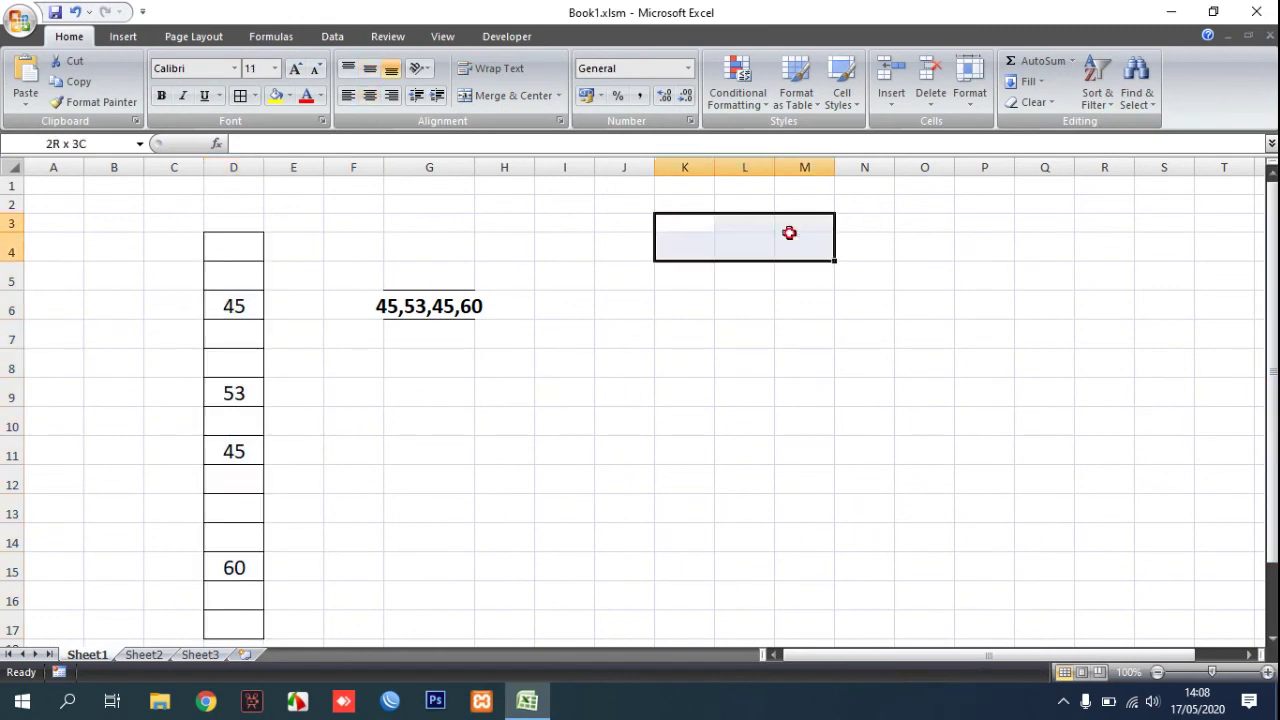
click(369, 95)
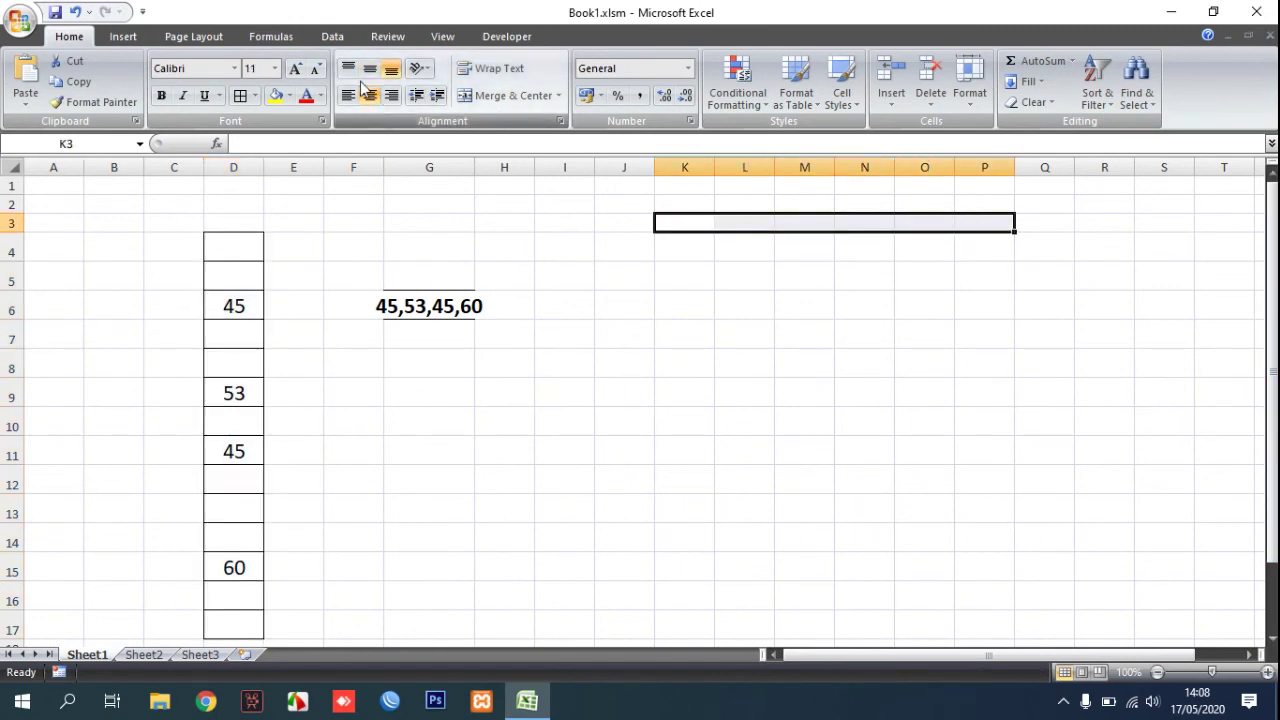
click(369, 68)
click(241, 96)
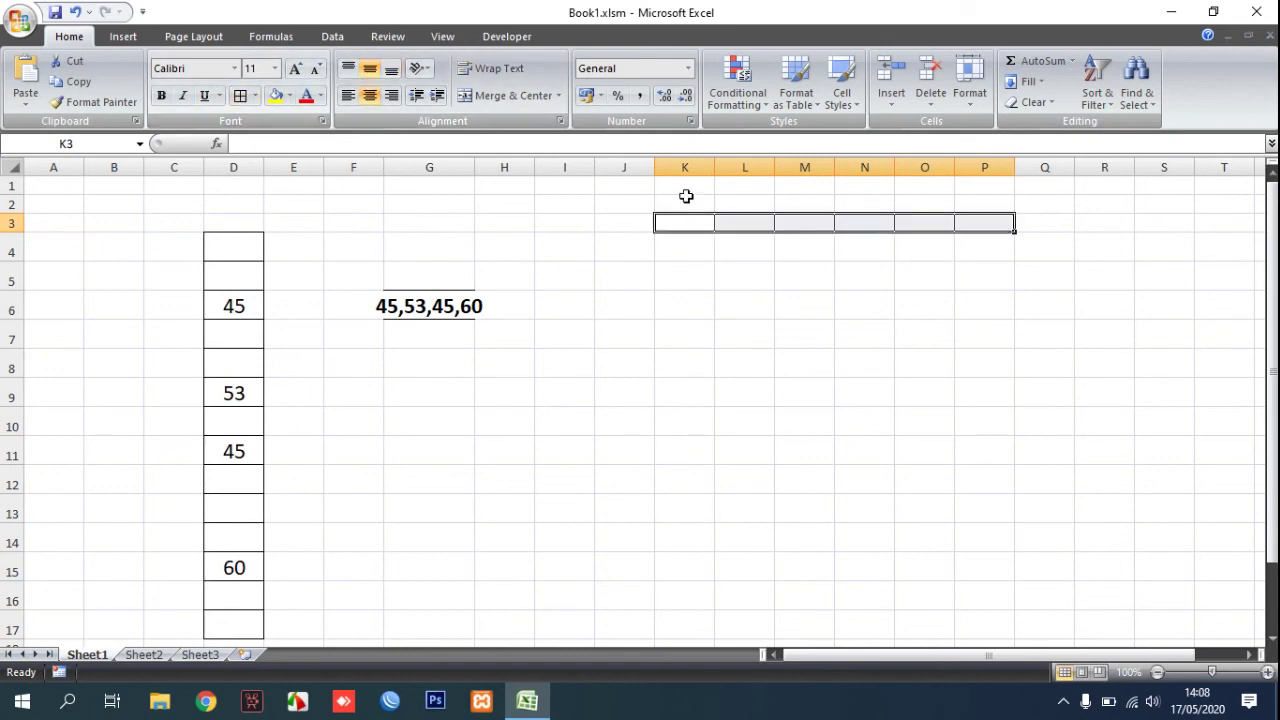
click(677, 221)
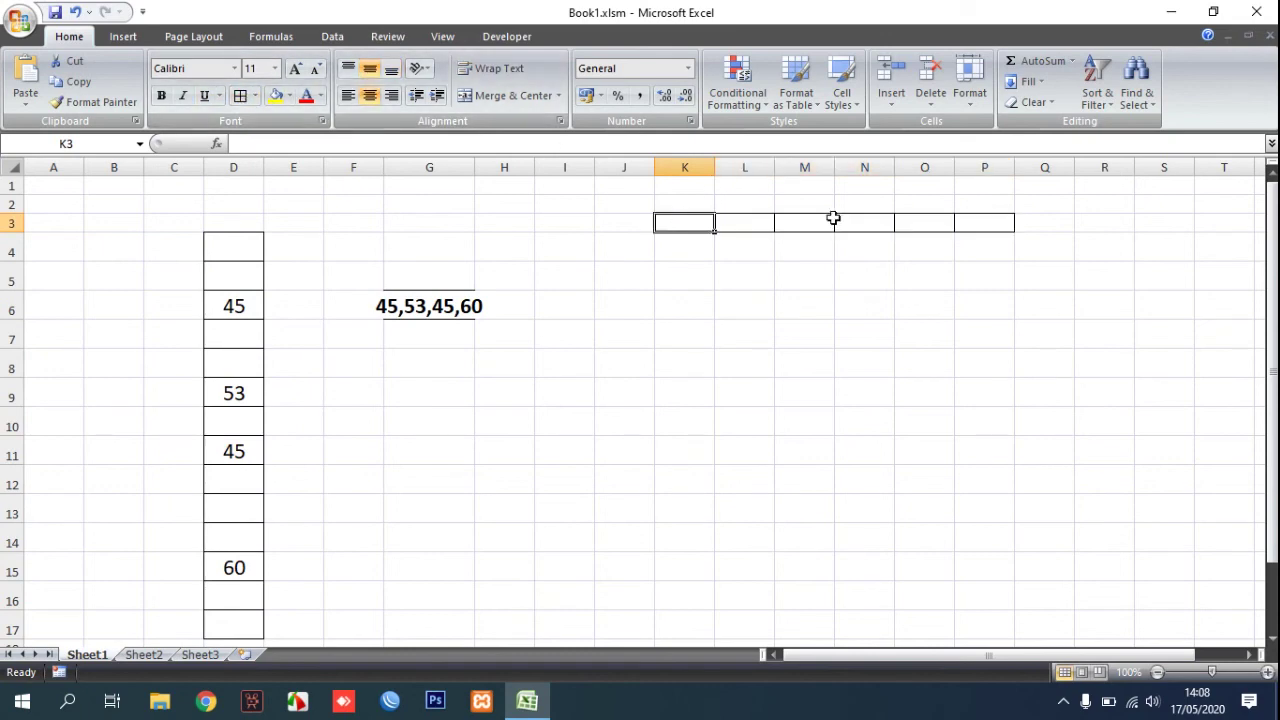
Enter 30, 32 and 44 into K3, M3 and O3
text(30)
key(Tab)
click(832, 219)
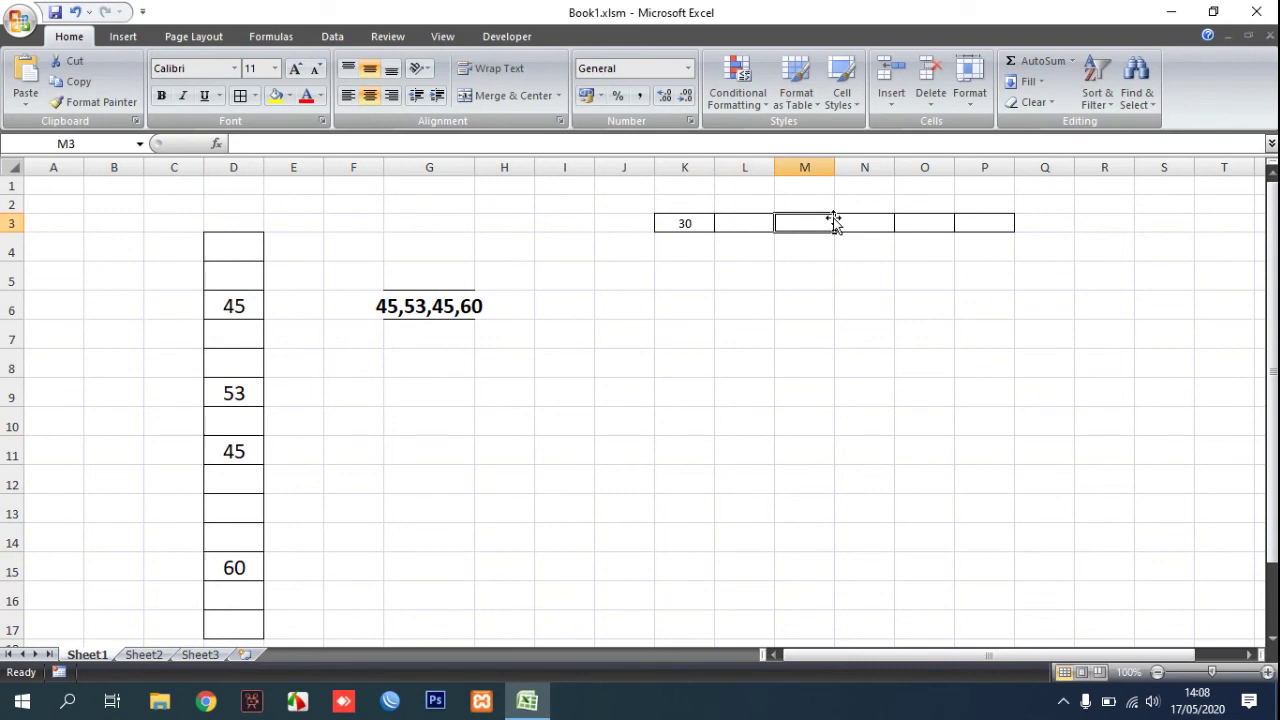
text(32)
key(Tab)
key(Tab)
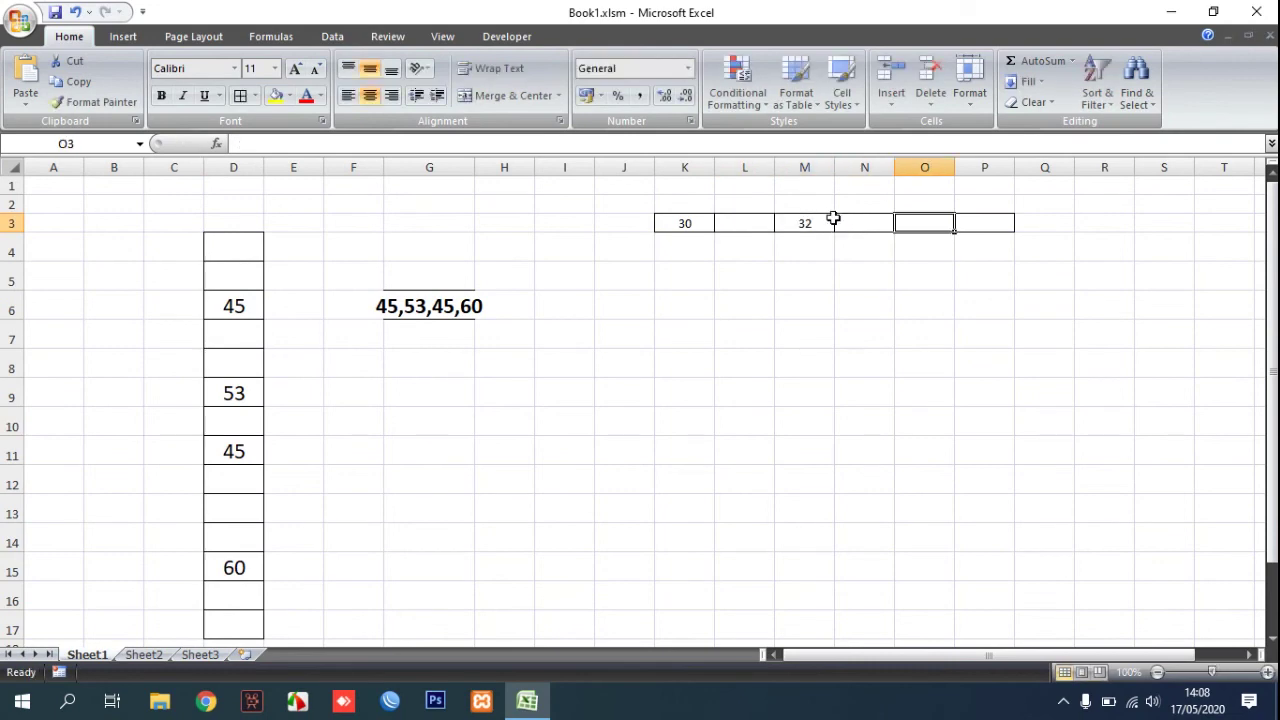
text(44)
key(Tab)
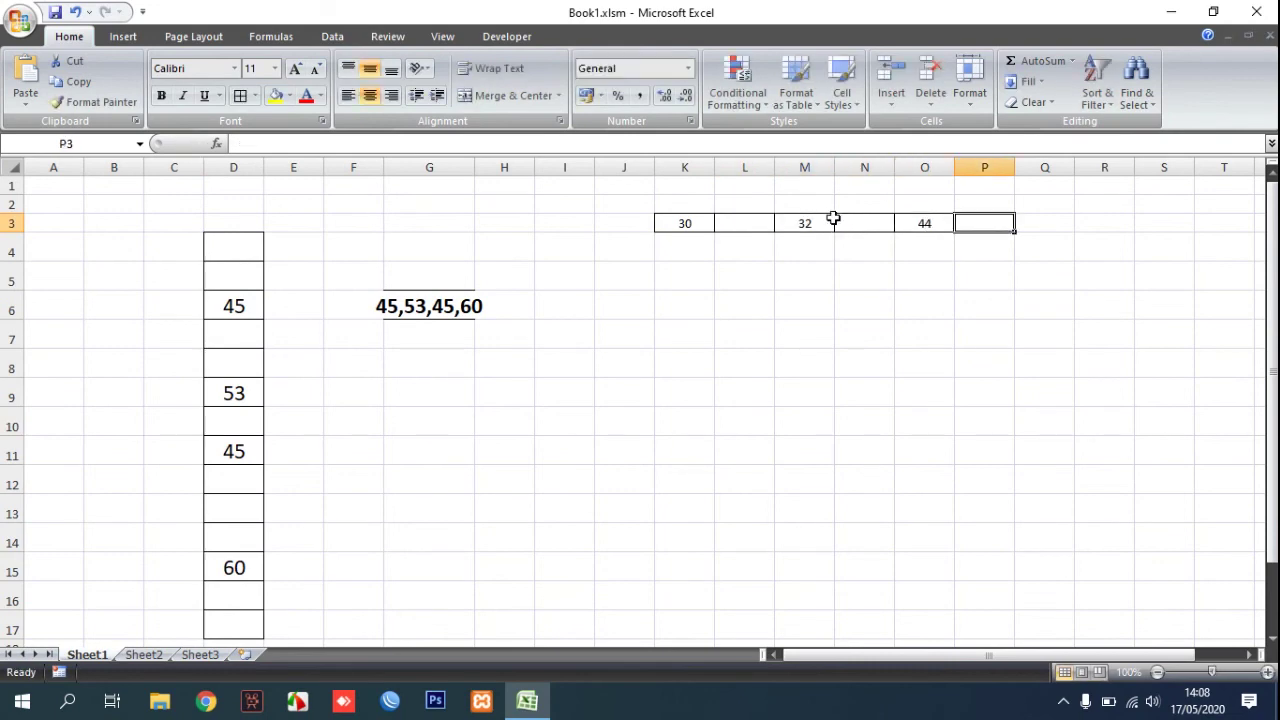
click(704, 306)
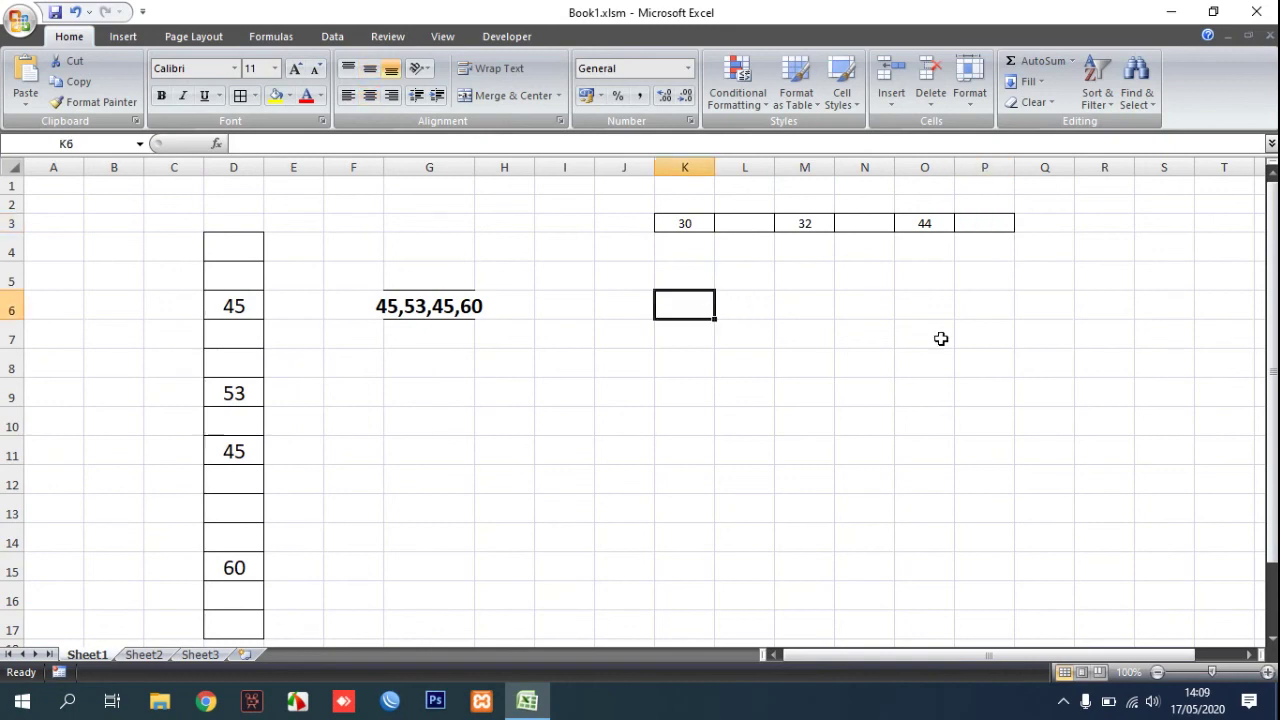
Enter =AngkaUnik(K3:P3) in K6 to show 30,32,44
text(=angk)
key(Tab)
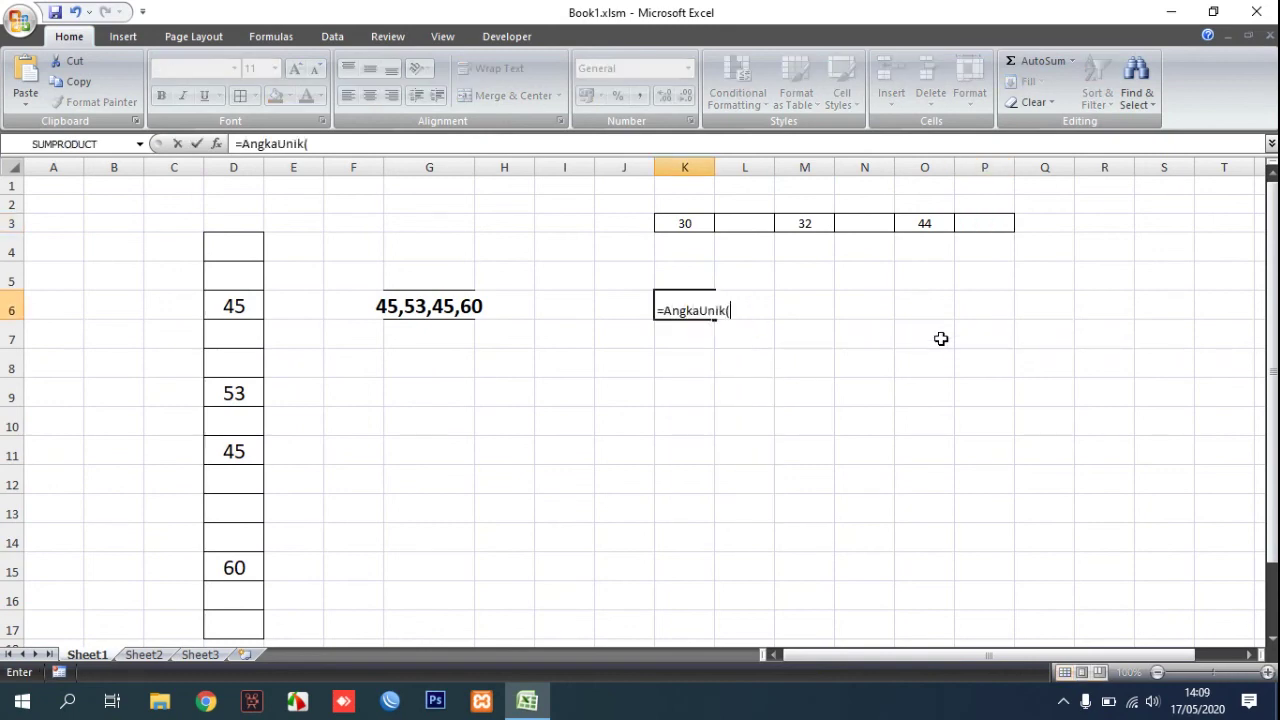
drag(684, 222, 963, 218)
key(Tab)
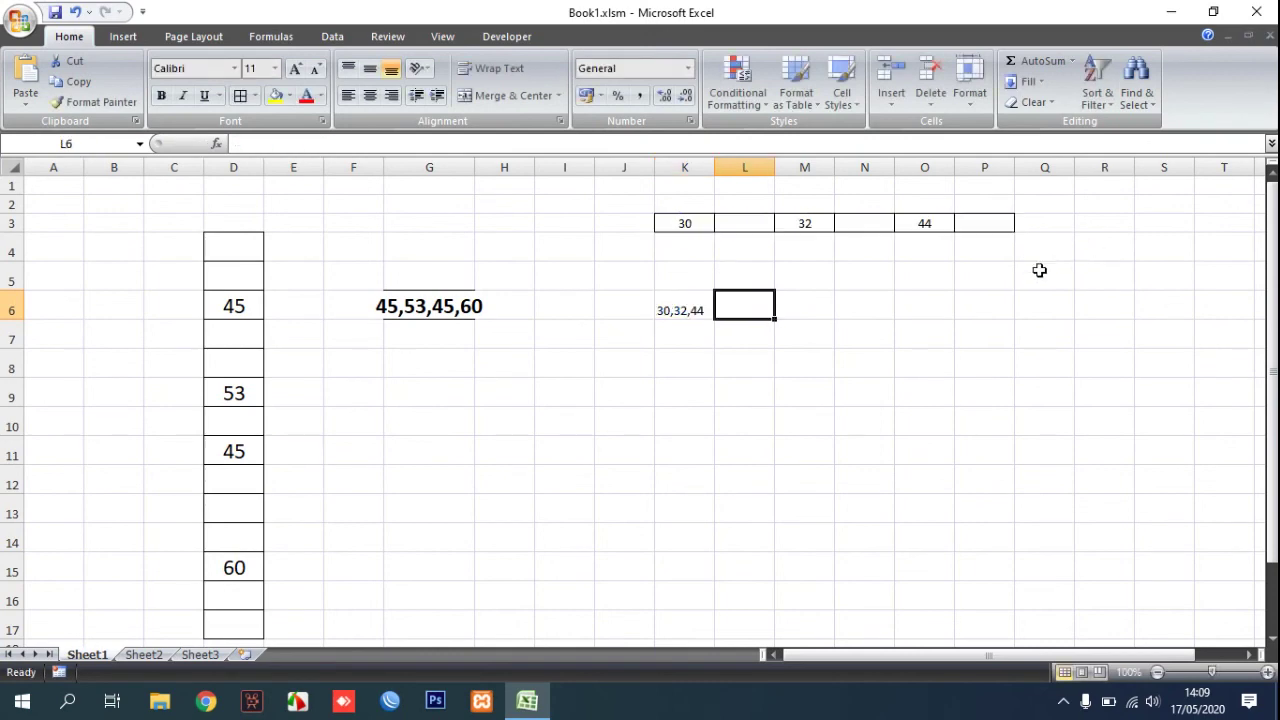
Make K6 bold, centred, middle-aligned and three font sizes larger
click(675, 312)
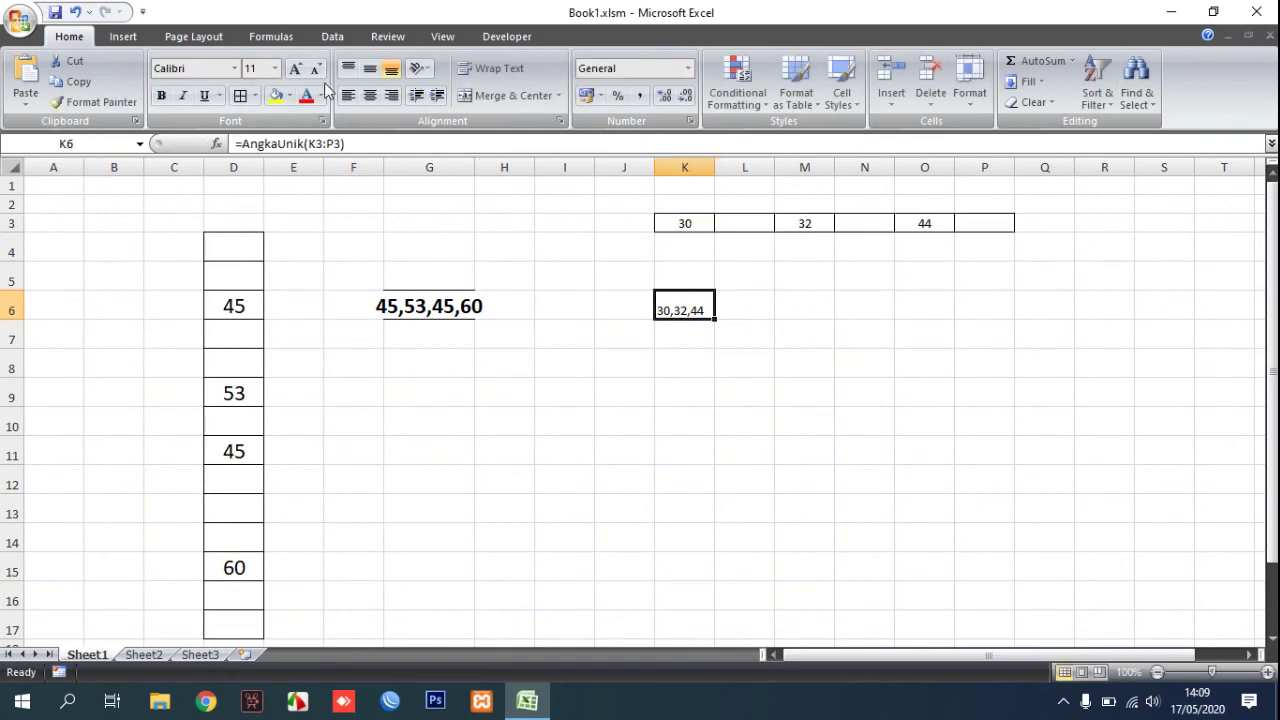
click(161, 95)
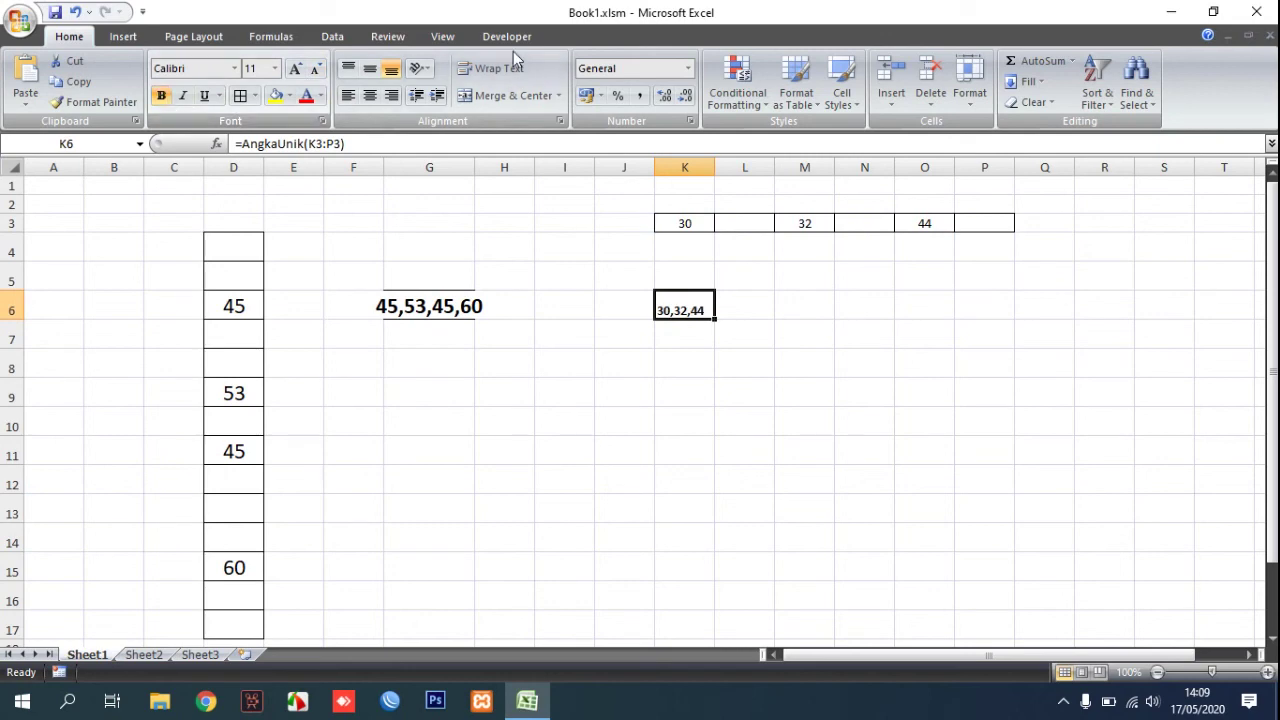
click(369, 95)
click(369, 68)
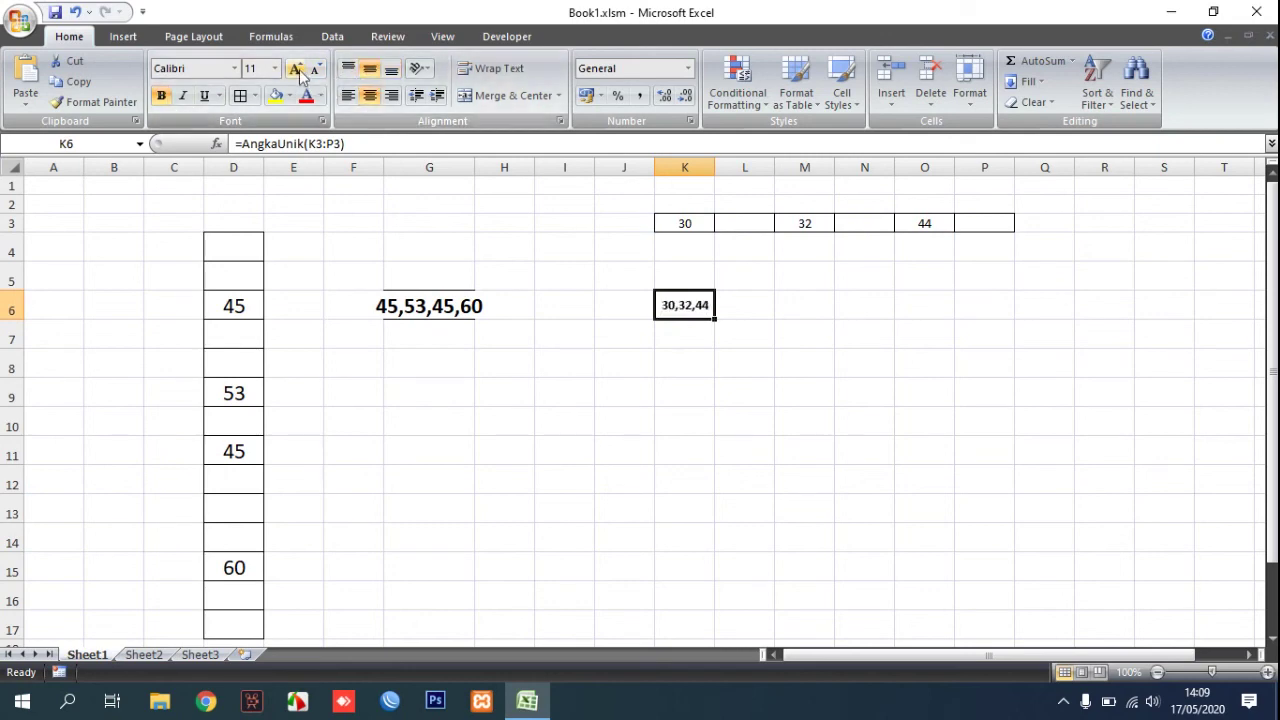
click(298, 70)
click(298, 70)
click(298, 70)
click(298, 70)
click(298, 70)
click(298, 70)
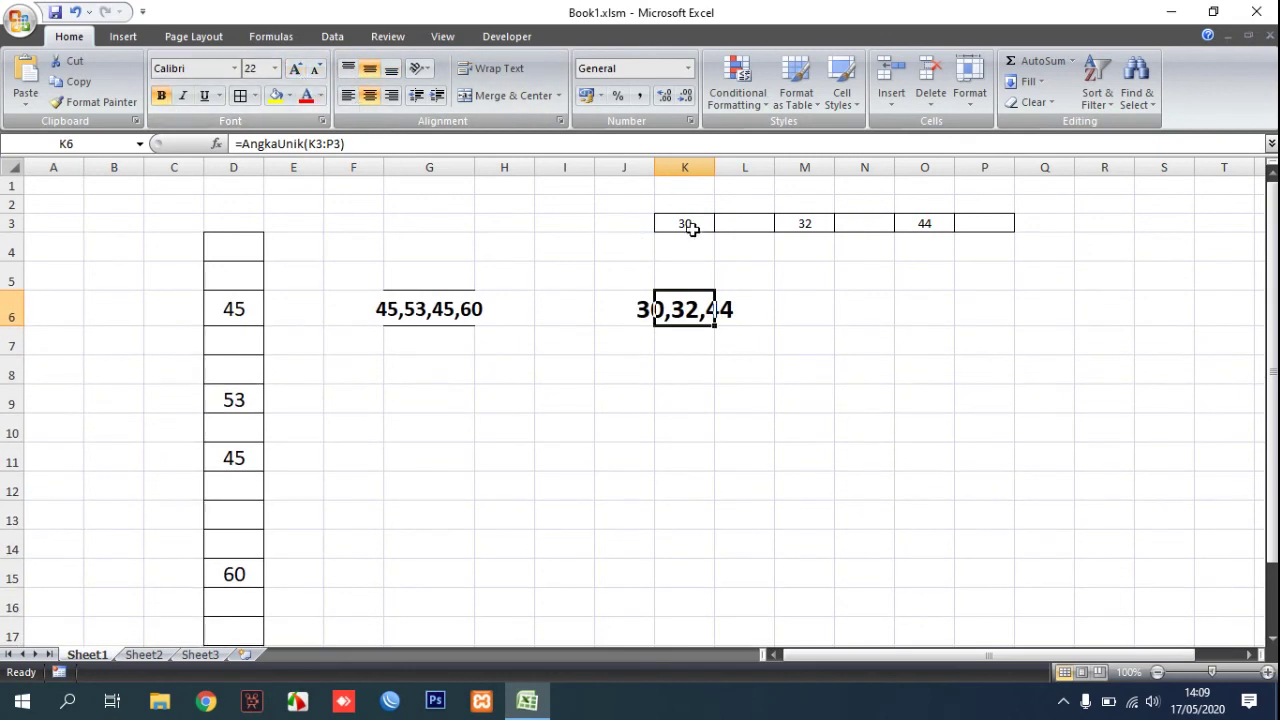
Make the K3:P3 values bold and three font sizes larger
drag(692, 228, 975, 225)
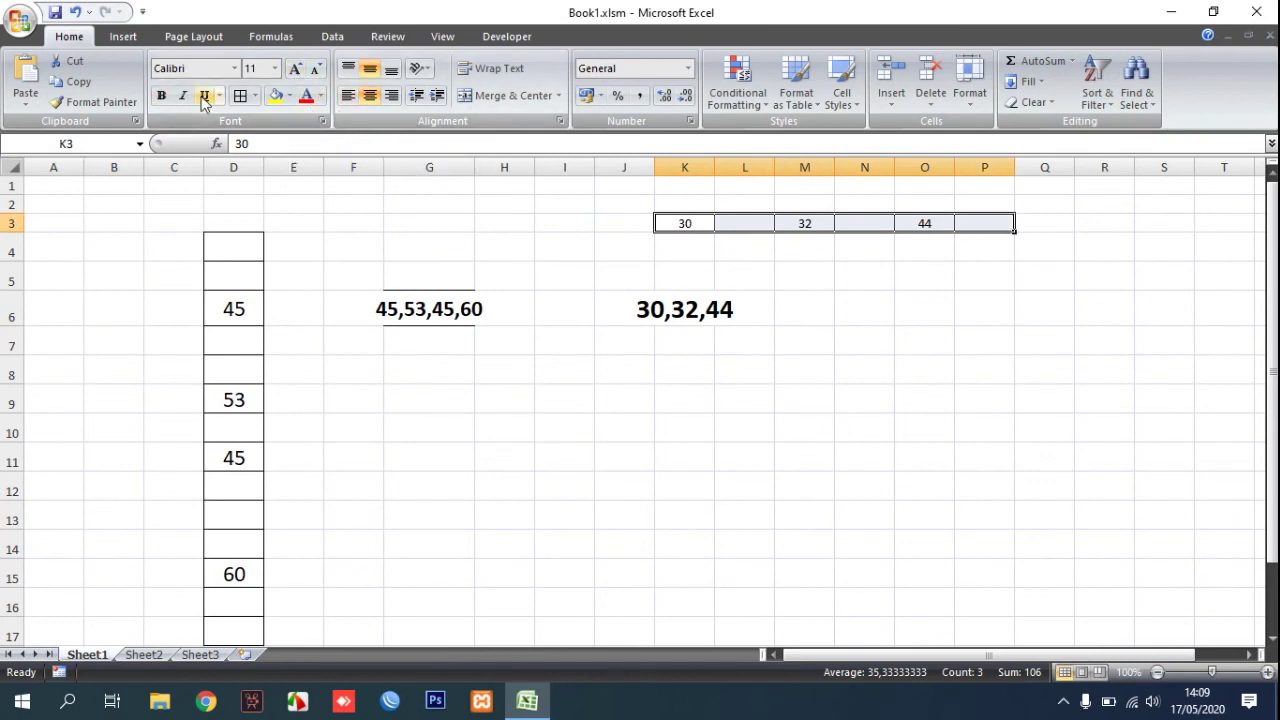
click(161, 95)
click(300, 75)
click(300, 75)
click(300, 75)
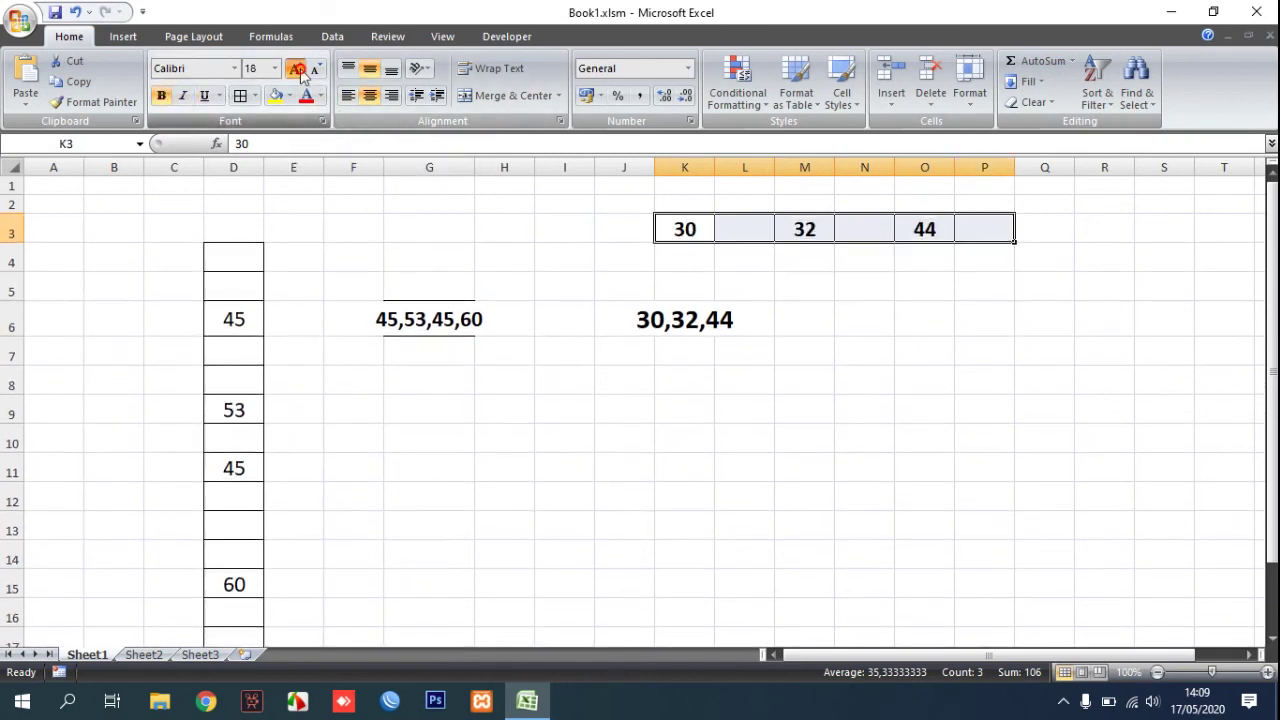
click(300, 75)
click(300, 75)
Draw a Right Arrow shape from column D toward the 45,53,45,60 result
click(123, 36)
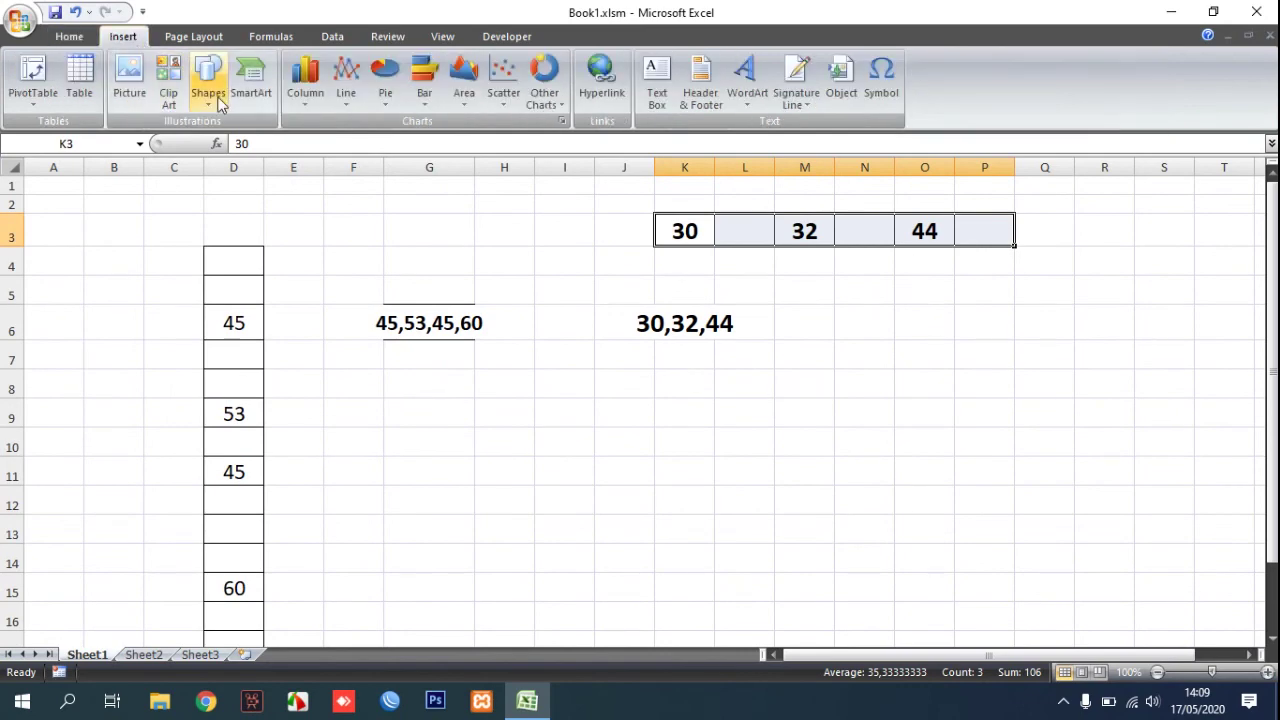
click(208, 85)
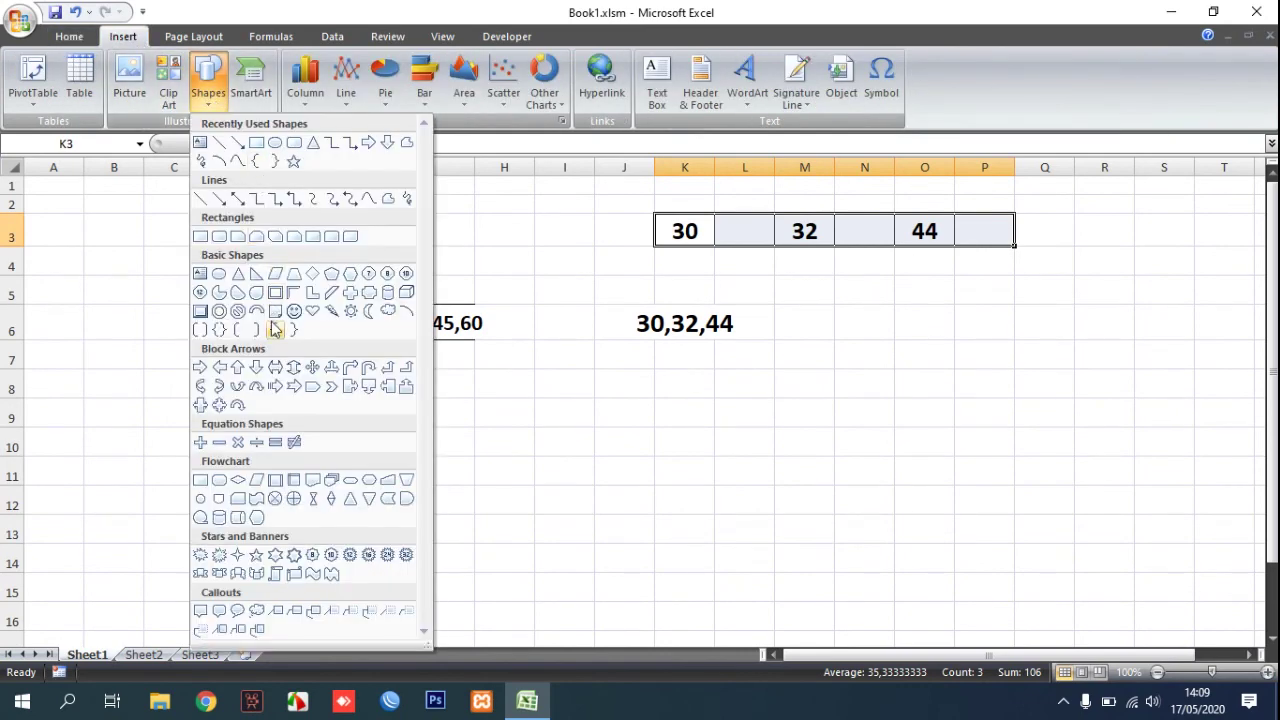
click(201, 368)
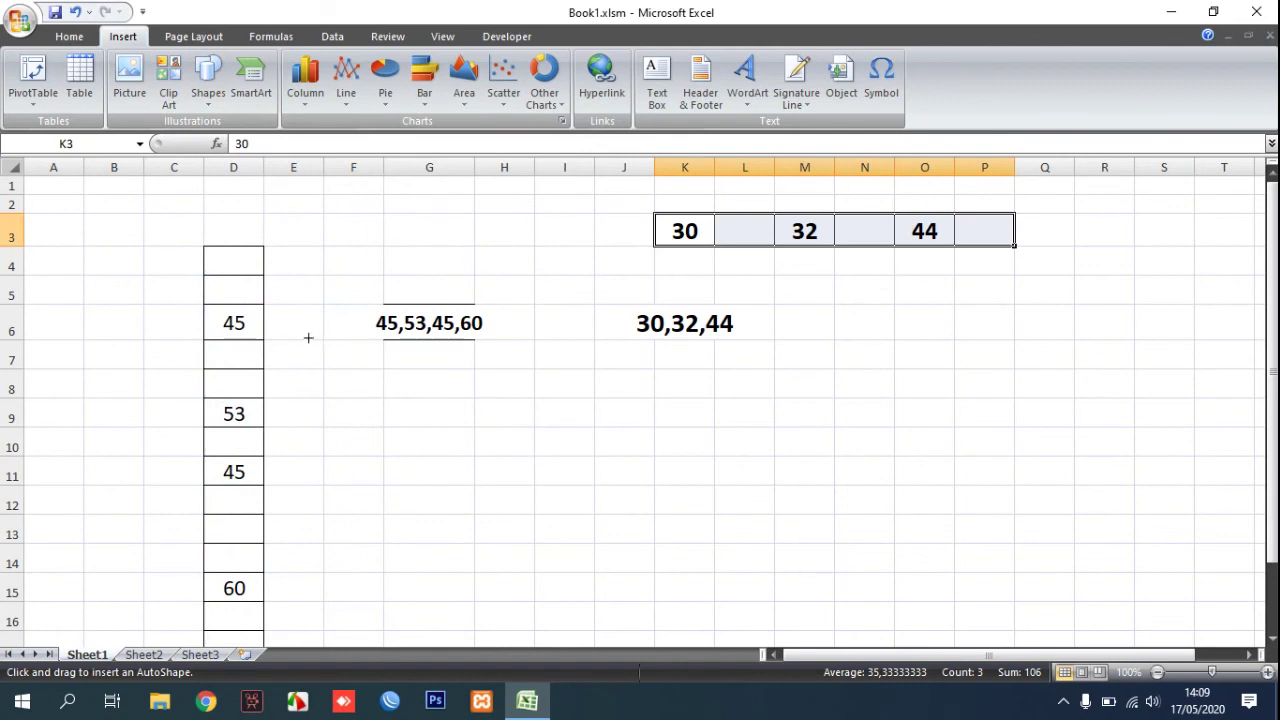
drag(275, 315, 361, 341)
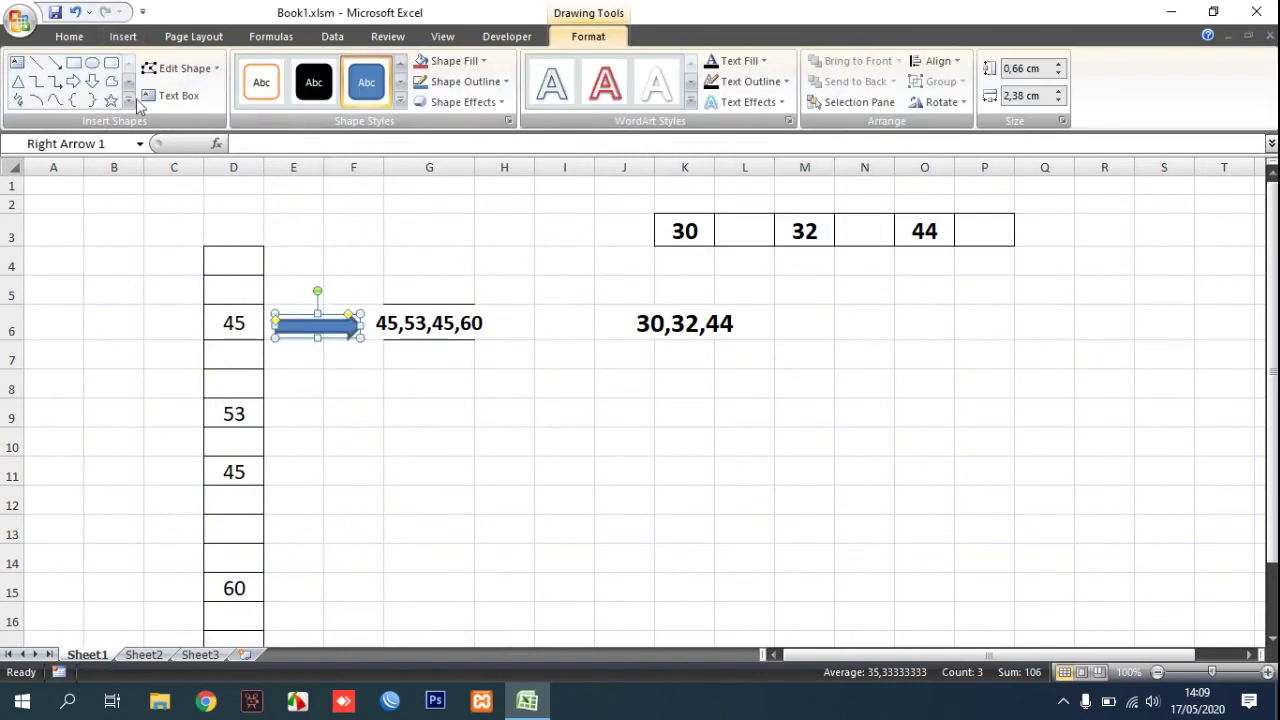
Draw a Down Arrow shape from the K3 row down to 30,32,44
click(92, 81)
drag(686, 254, 692, 304)
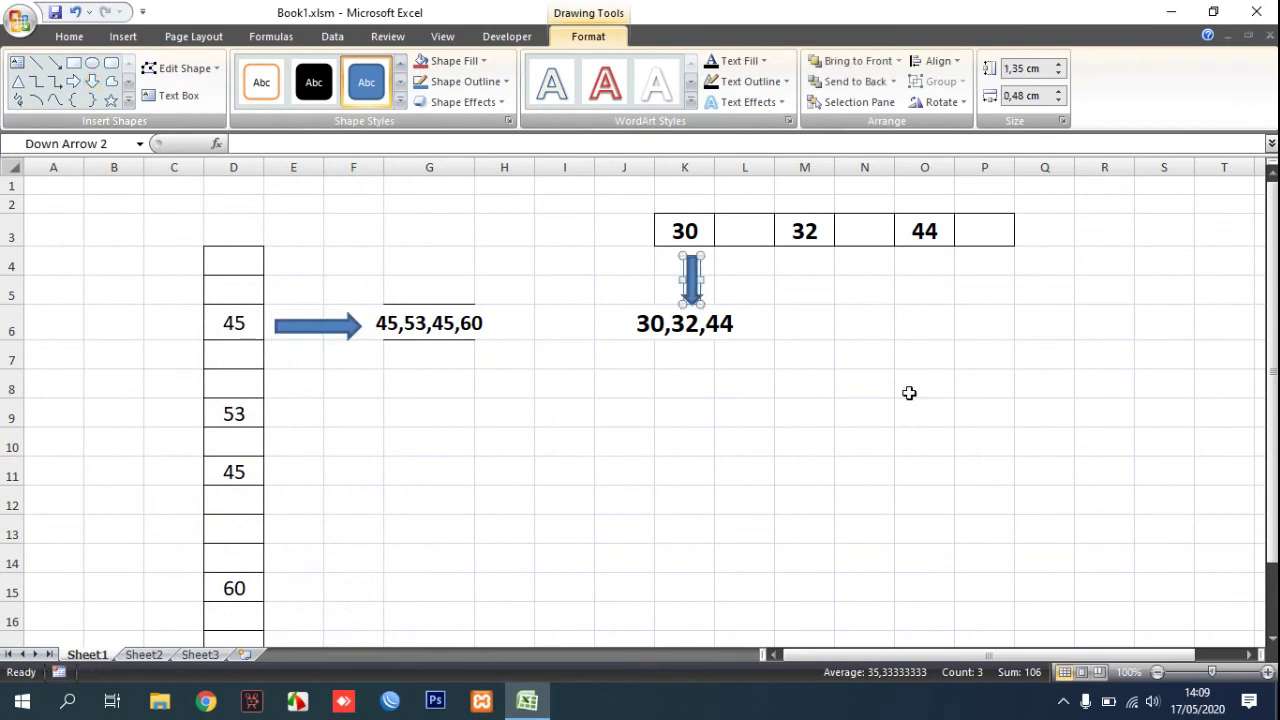
click(910, 410)
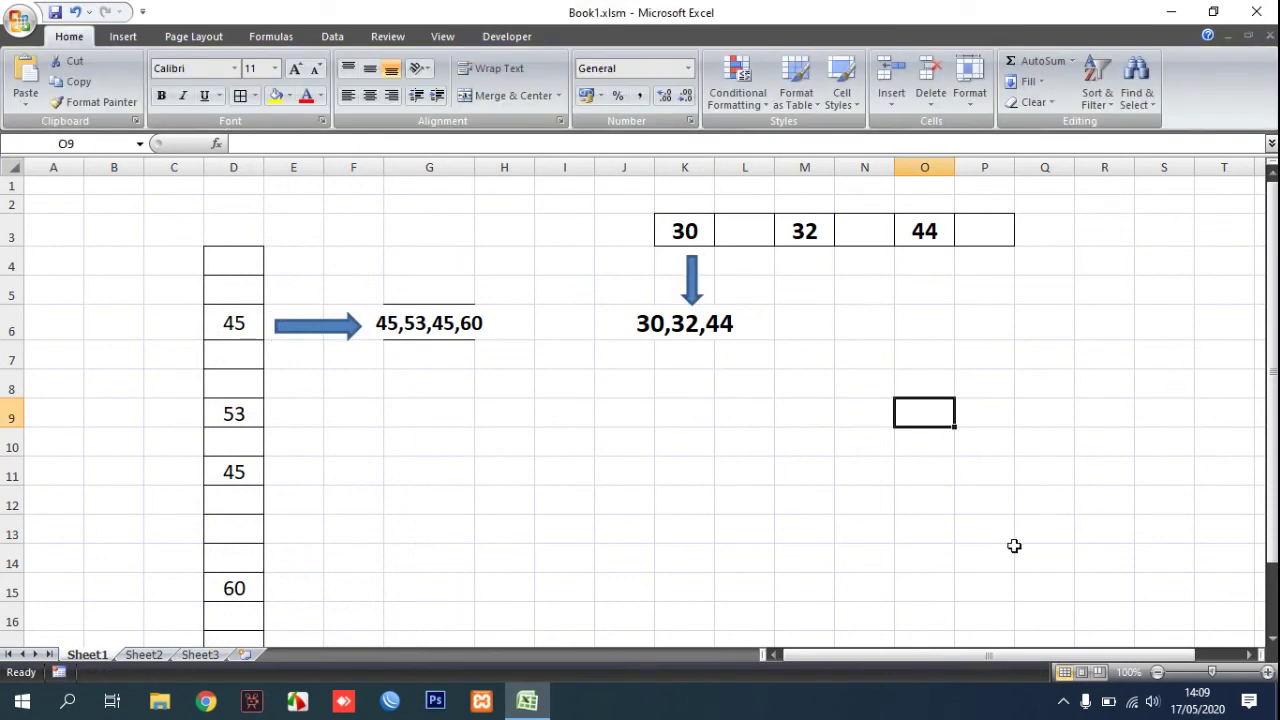